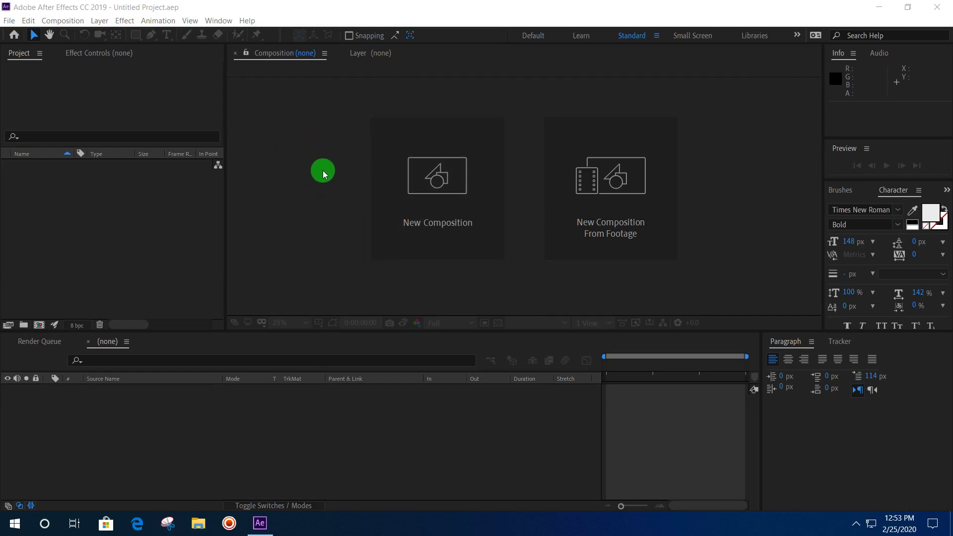
Create a 1920×1080 composition named TextLight3 on a black background
click(454, 233)
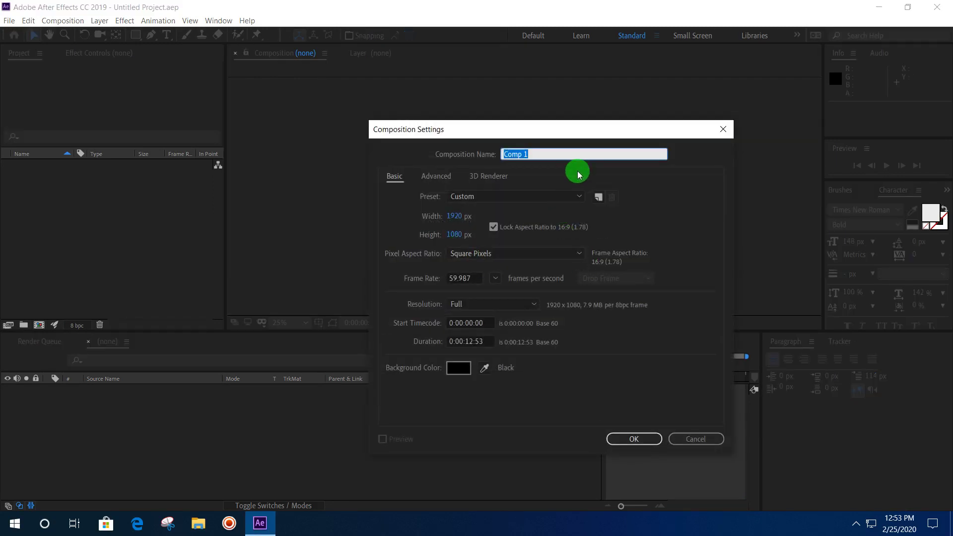
text(TextLight3)
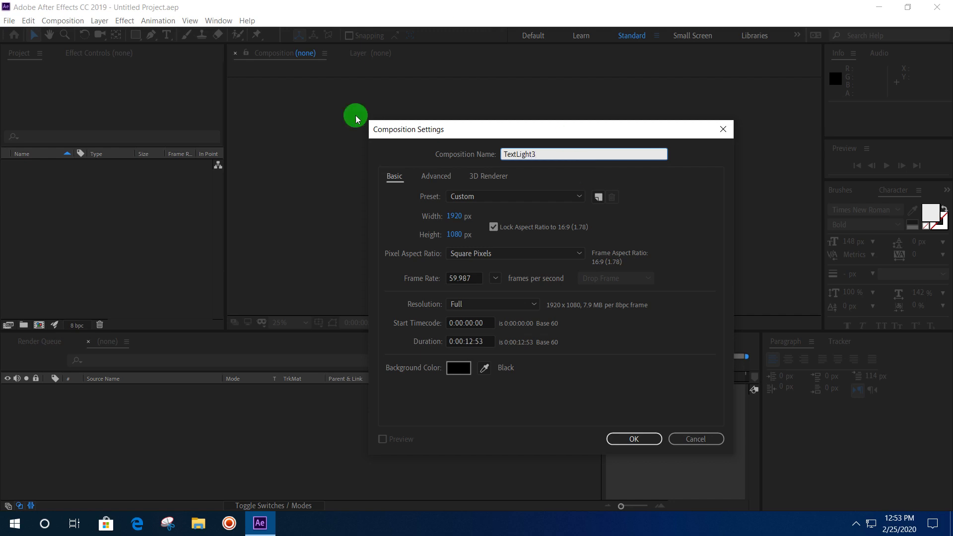
click(638, 442)
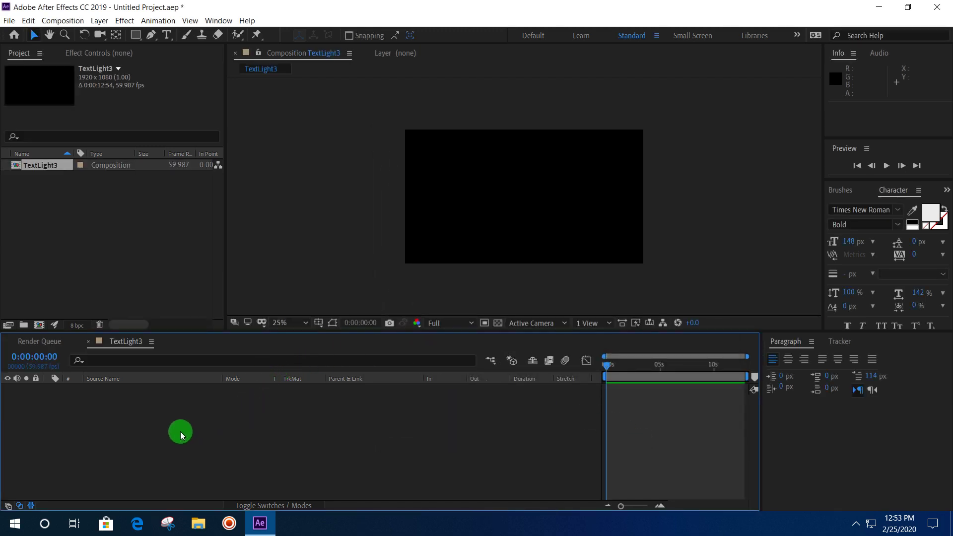
click(166, 35)
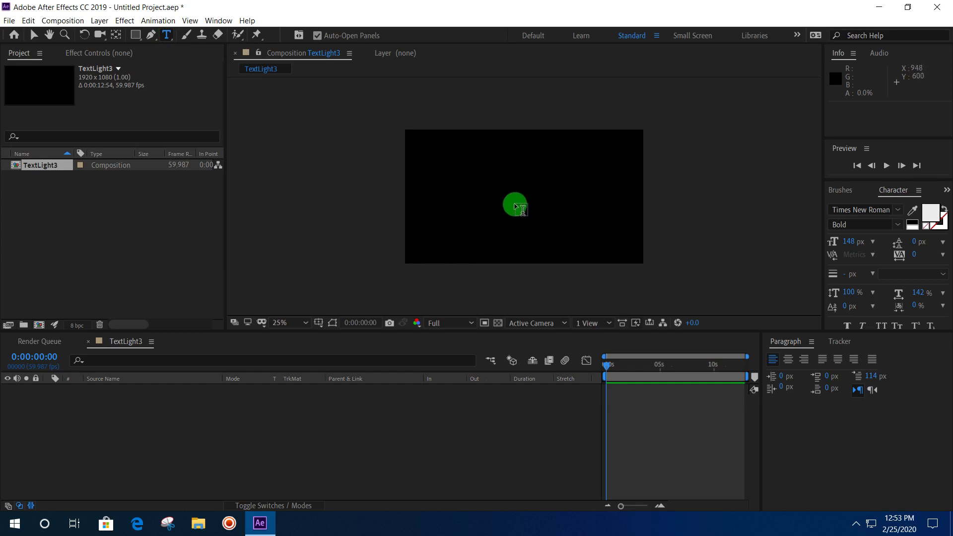
Type 'ReanIT2020' in Times New Roman Bold and nudge it slightly down-left
click(463, 192)
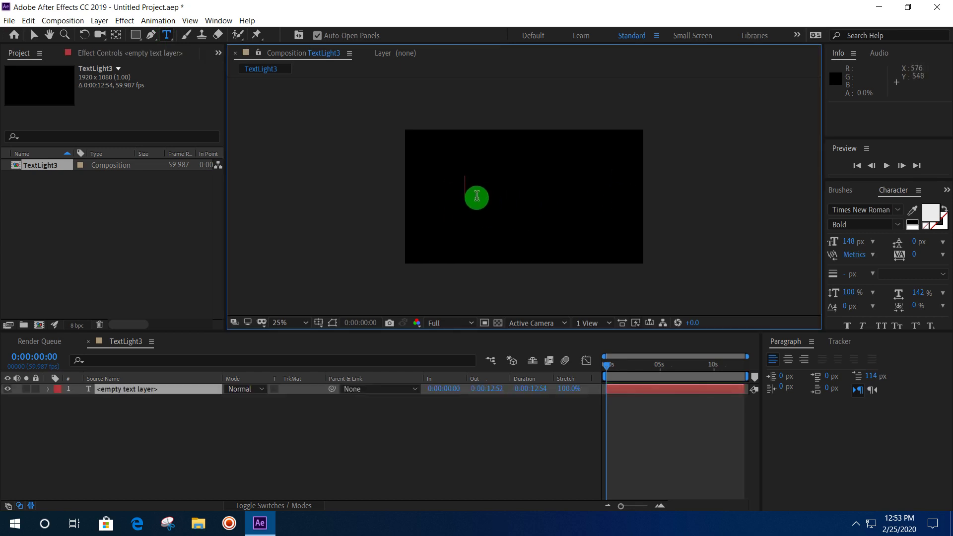
text(ReanIT)
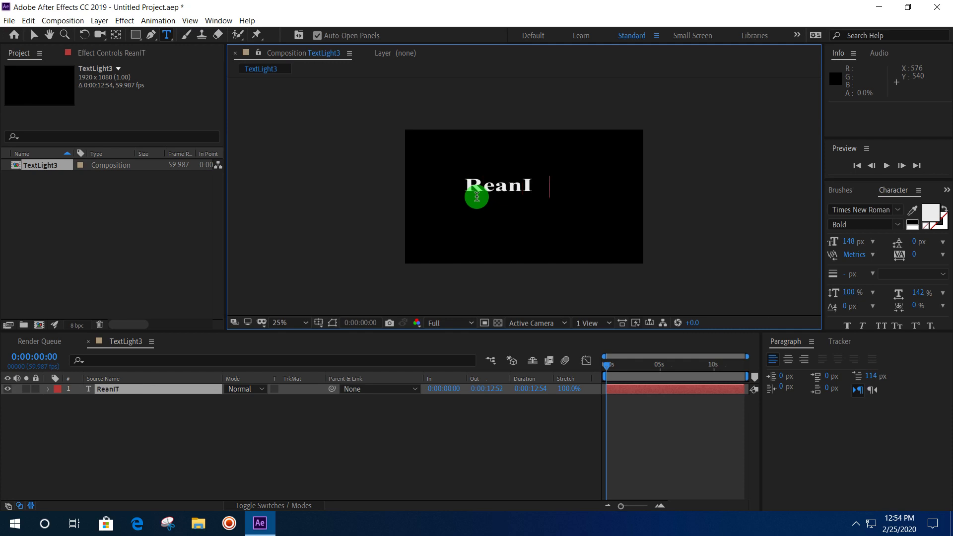
text(2020)
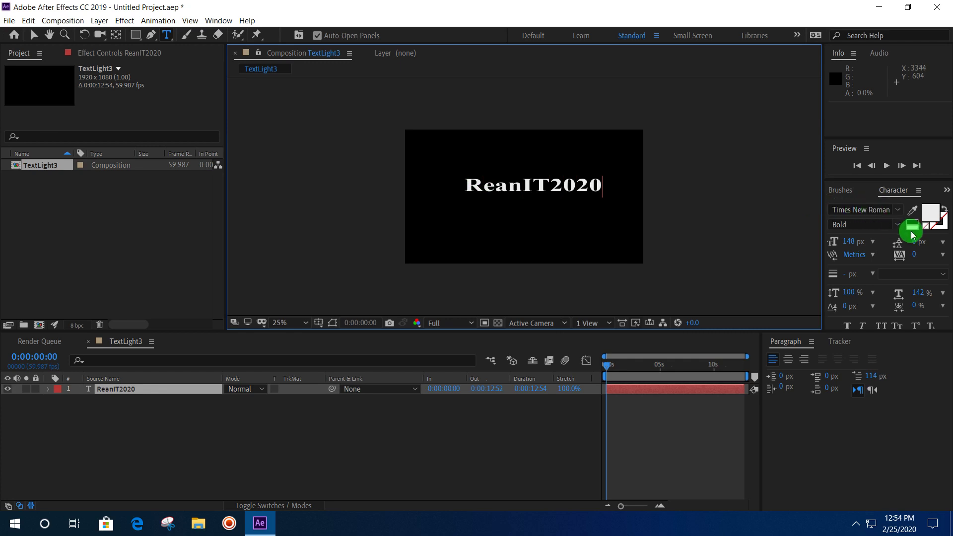
click(899, 215)
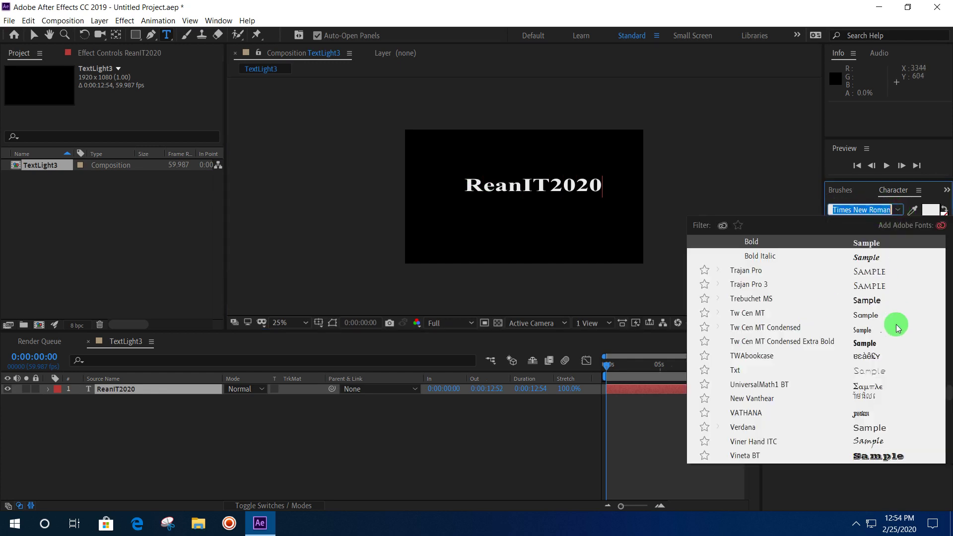
click(548, 200)
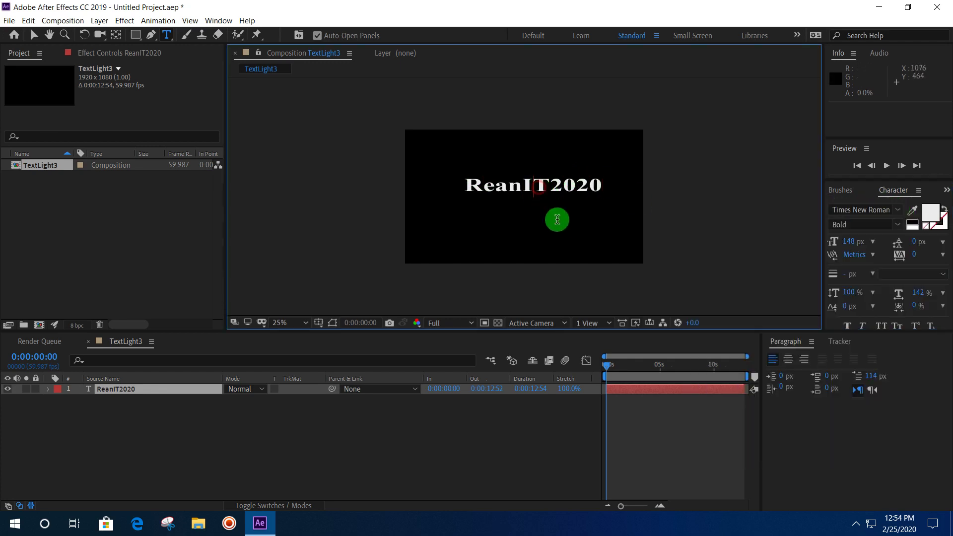
drag(557, 227, 546, 237)
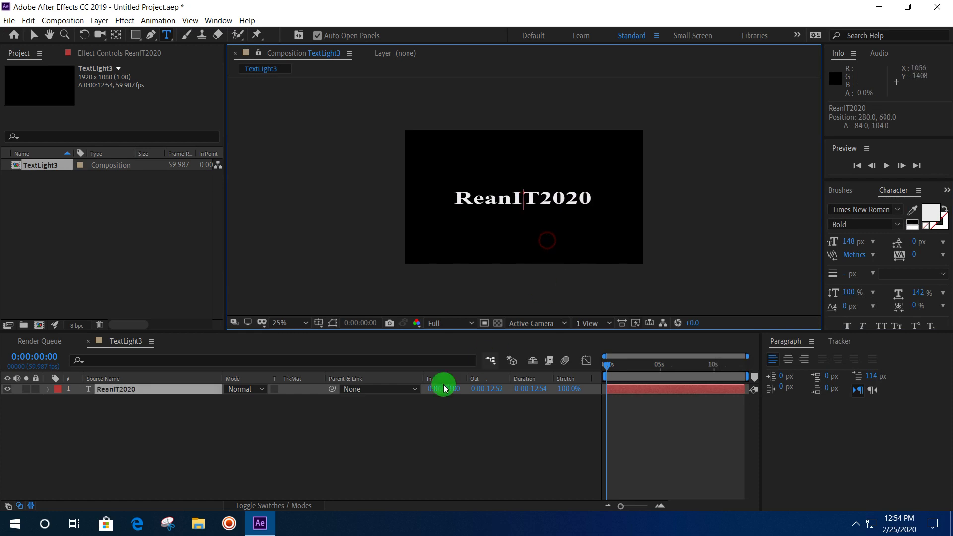
click(302, 427)
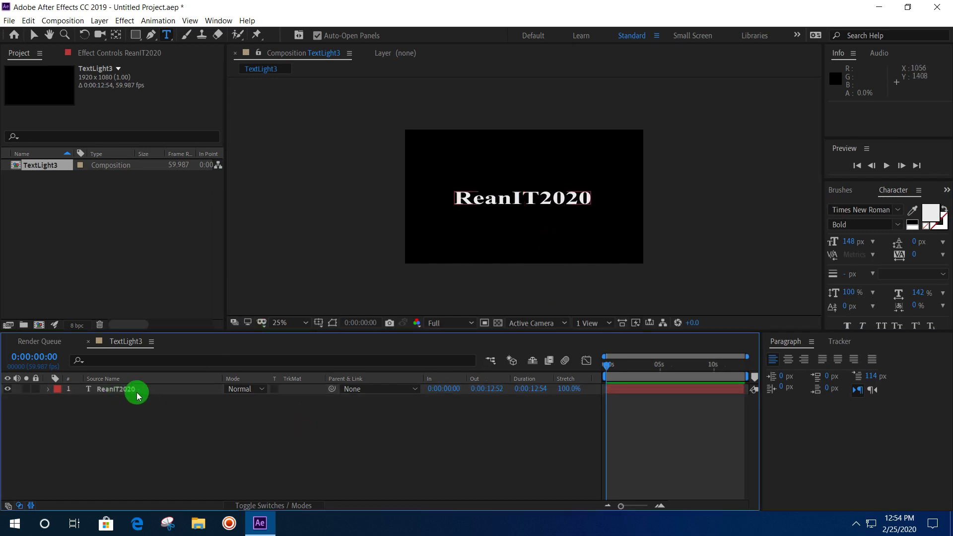
click(117, 391)
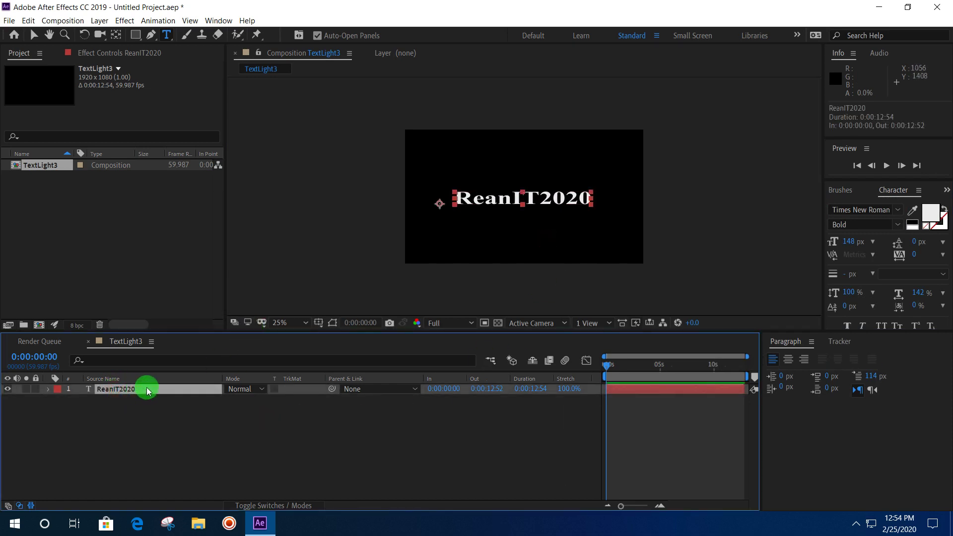
Create masks from the ReanIT2020 text to get a ReanIT2020 Outlines layer
right_click(133, 390)
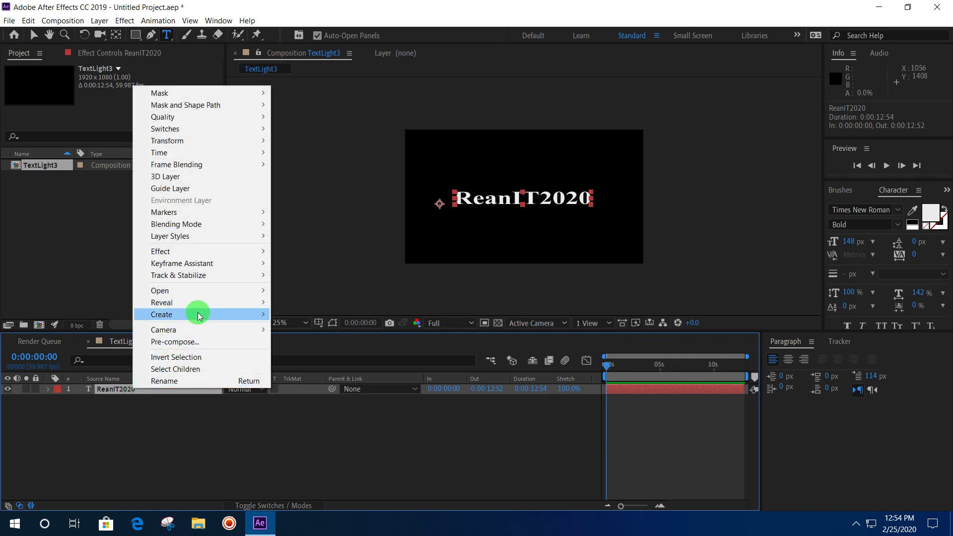
mouse_move(215, 317)
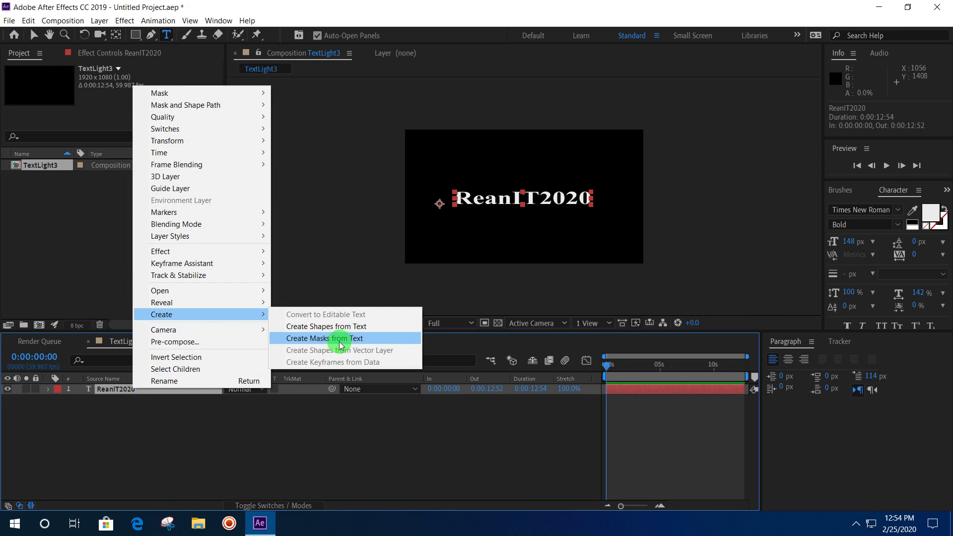
click(342, 344)
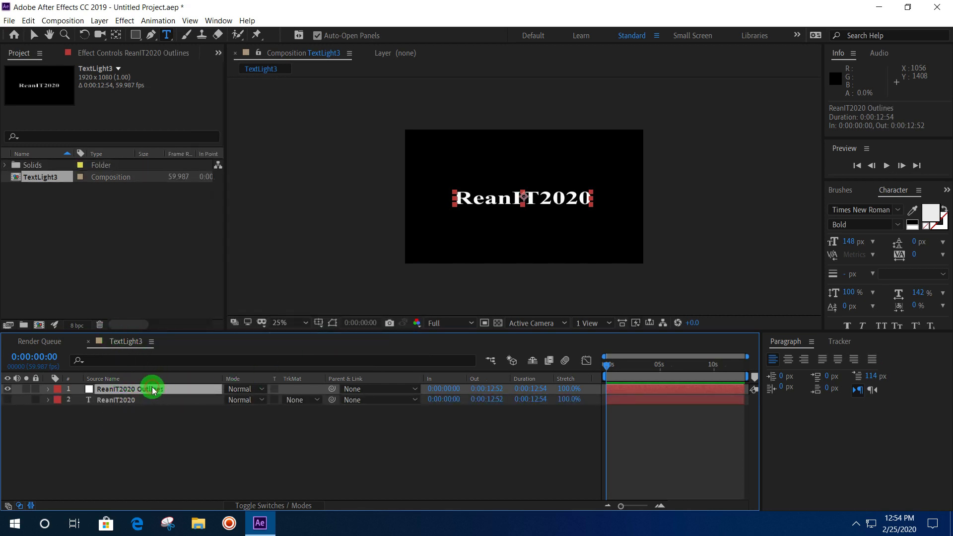
Apply a Stroke effect to the Outlines layer, stroking All Masks
click(124, 21)
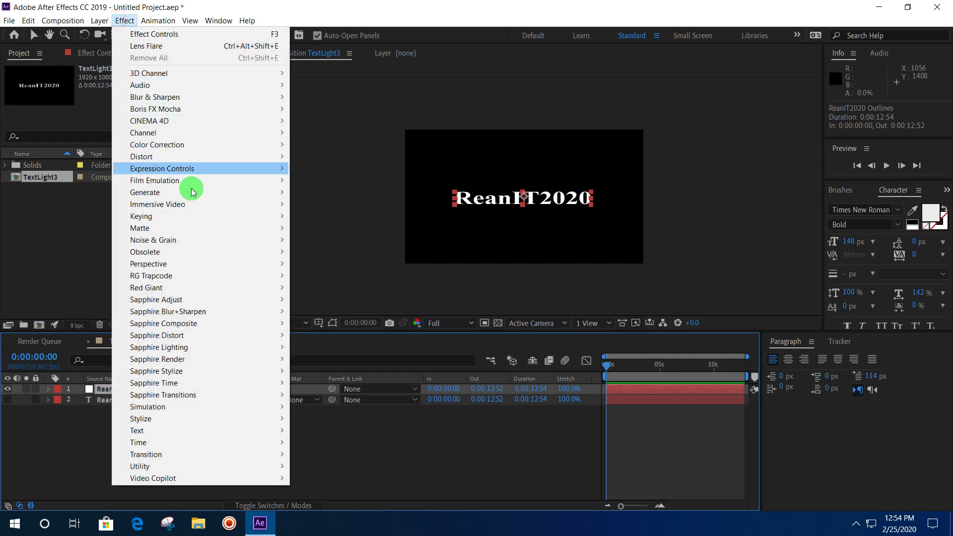
mouse_move(189, 201)
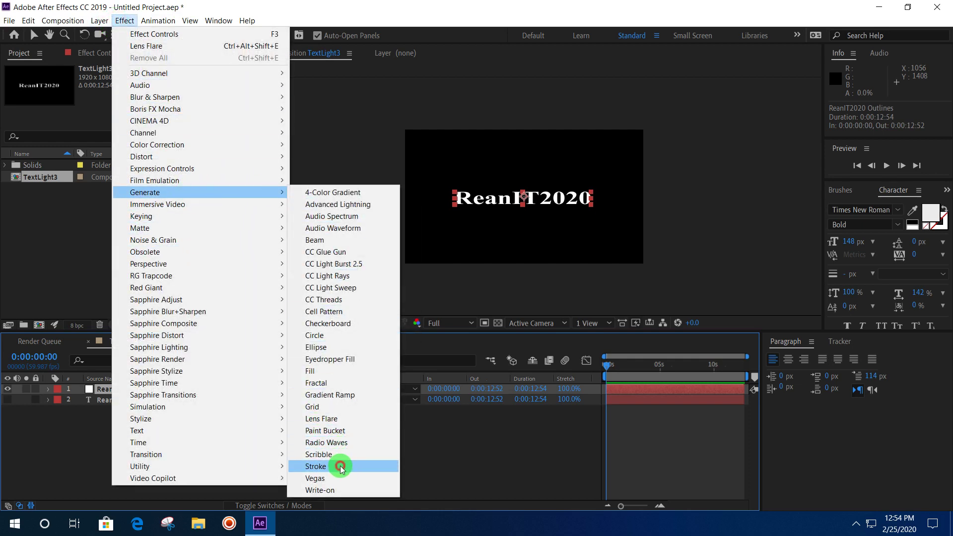
click(342, 467)
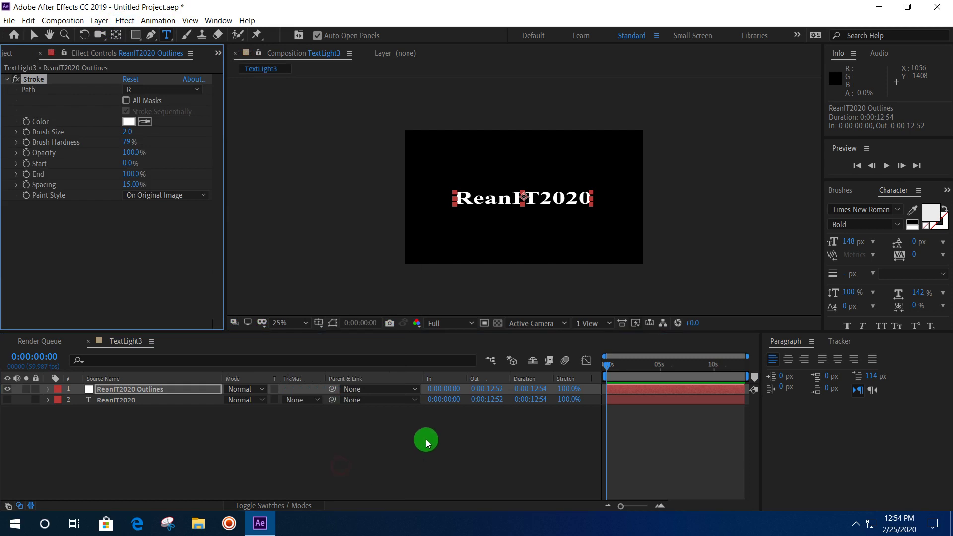
click(166, 392)
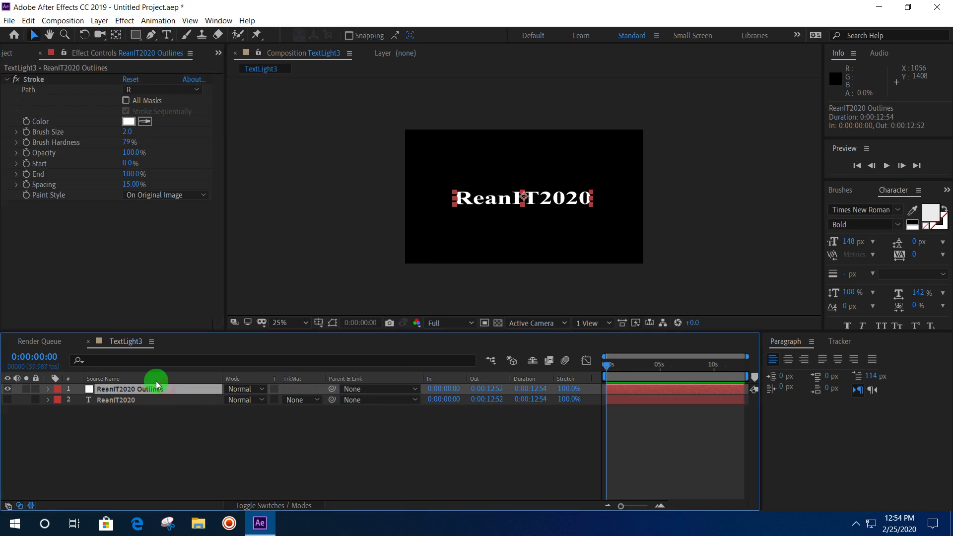
click(126, 100)
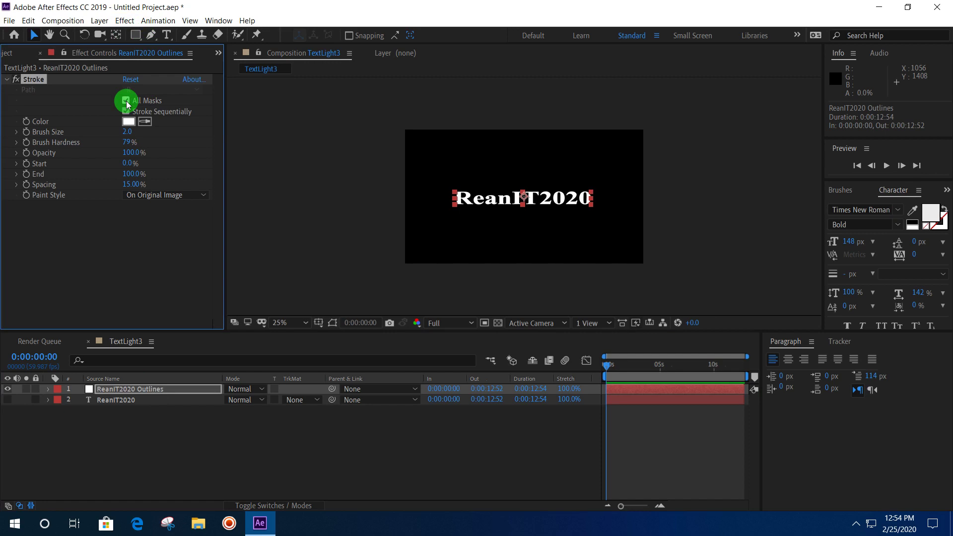
Paint the stroke On Transparent, keyframe Start at 100%, and turn off Stroke Sequentially
click(159, 196)
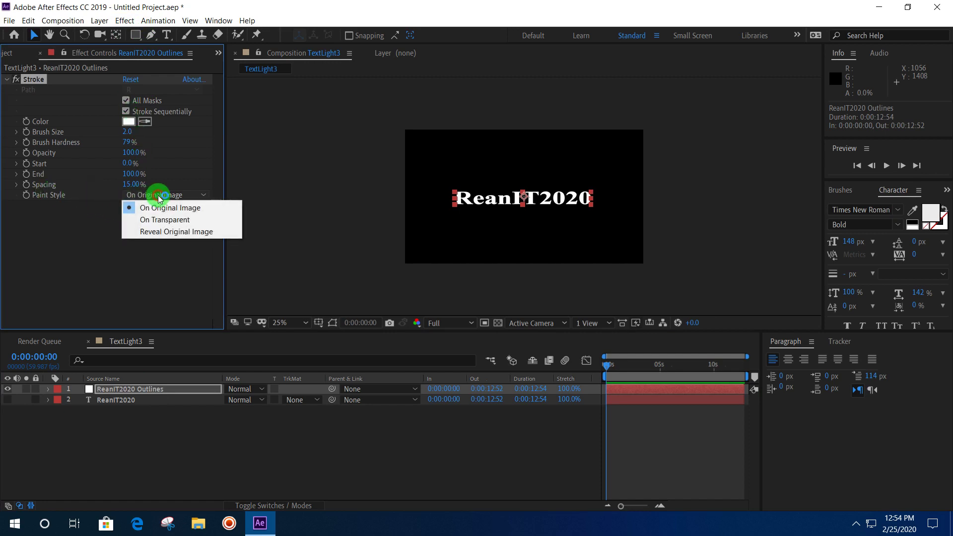
click(190, 221)
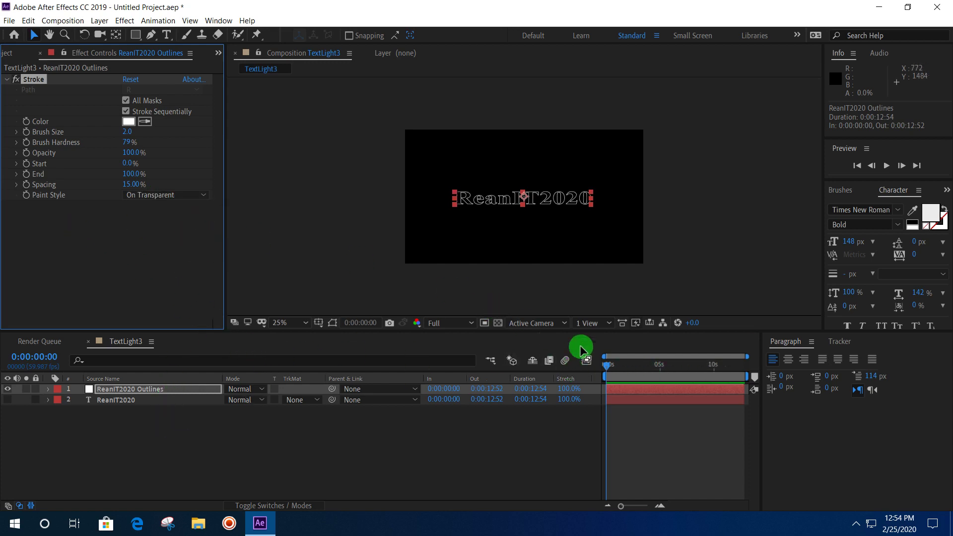
click(606, 368)
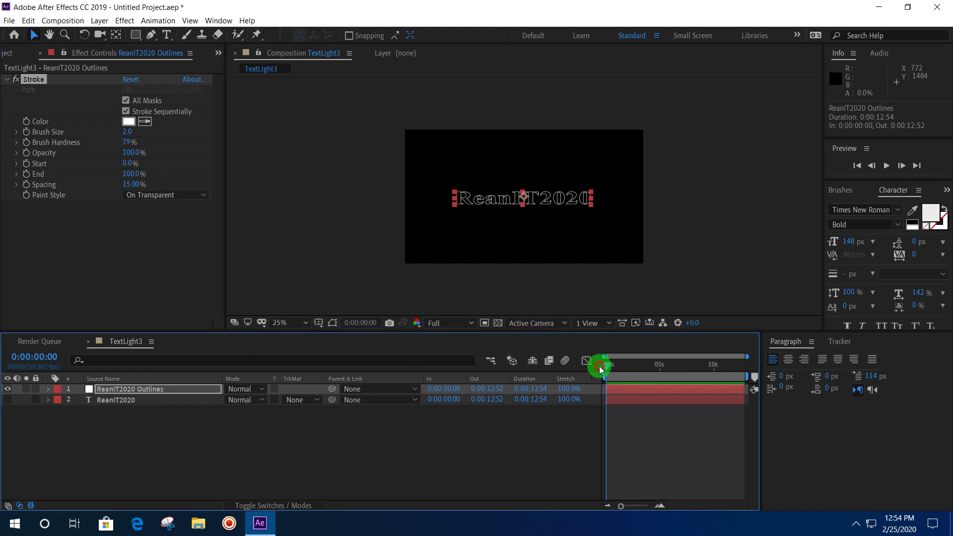
click(27, 164)
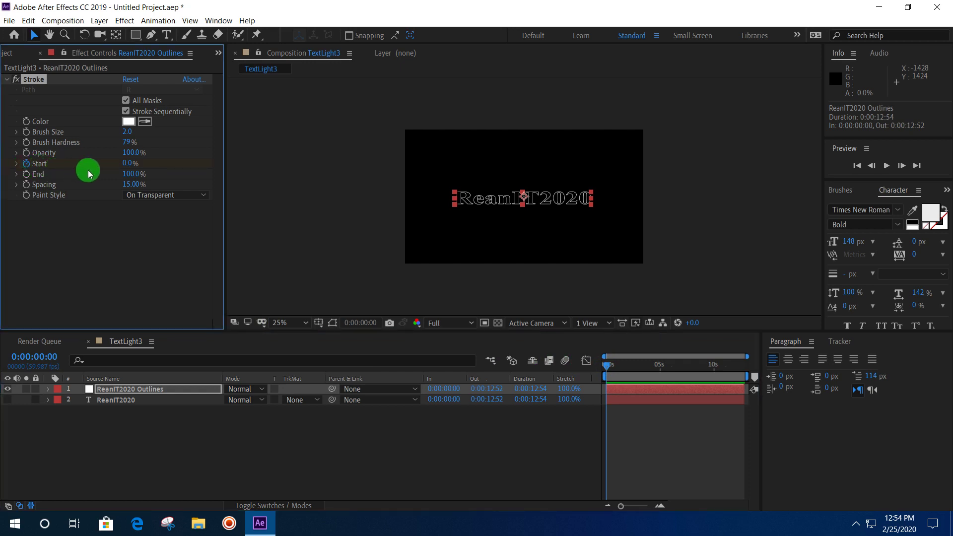
click(129, 164)
text(100)
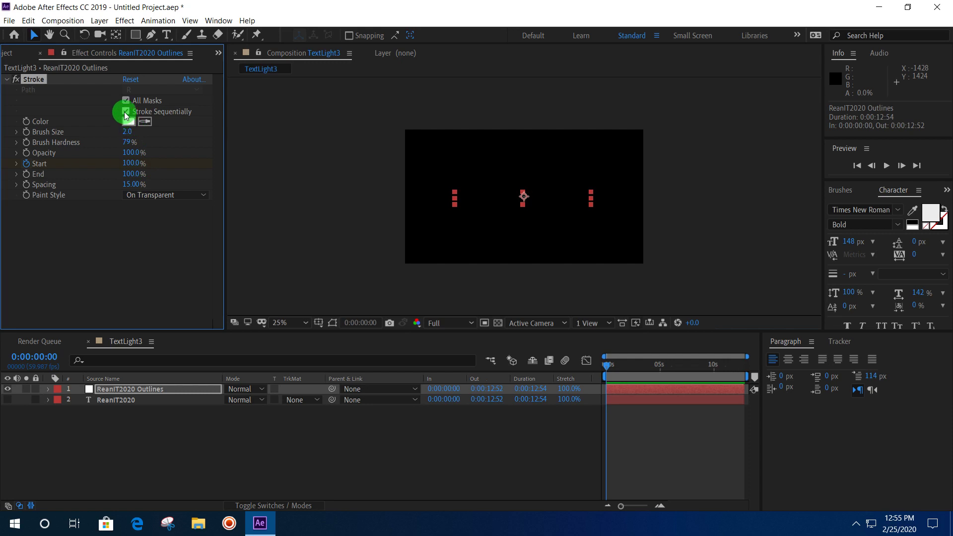
click(126, 112)
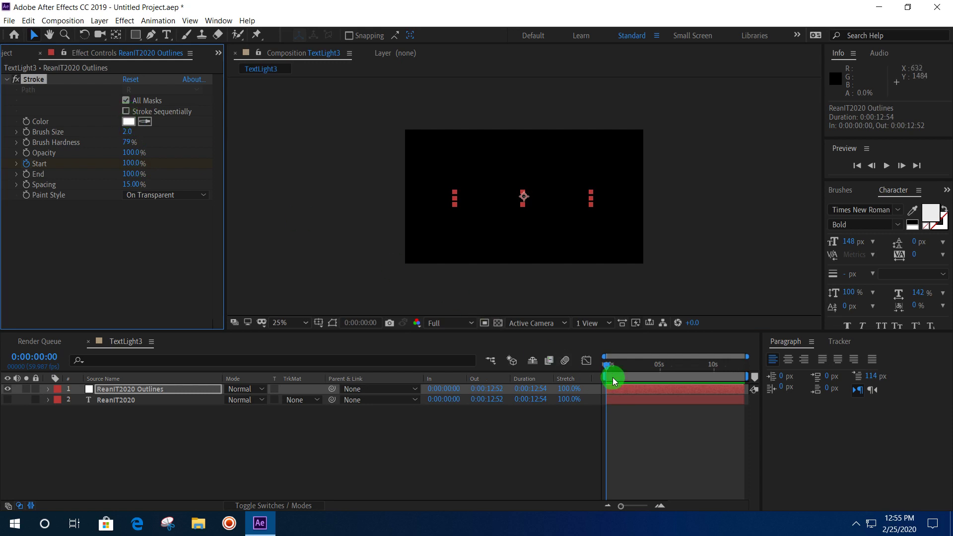
Keyframe Stroke Start to 0.8% near six seconds, then scrub back to preview the draw-on
drag(614, 381, 675, 382)
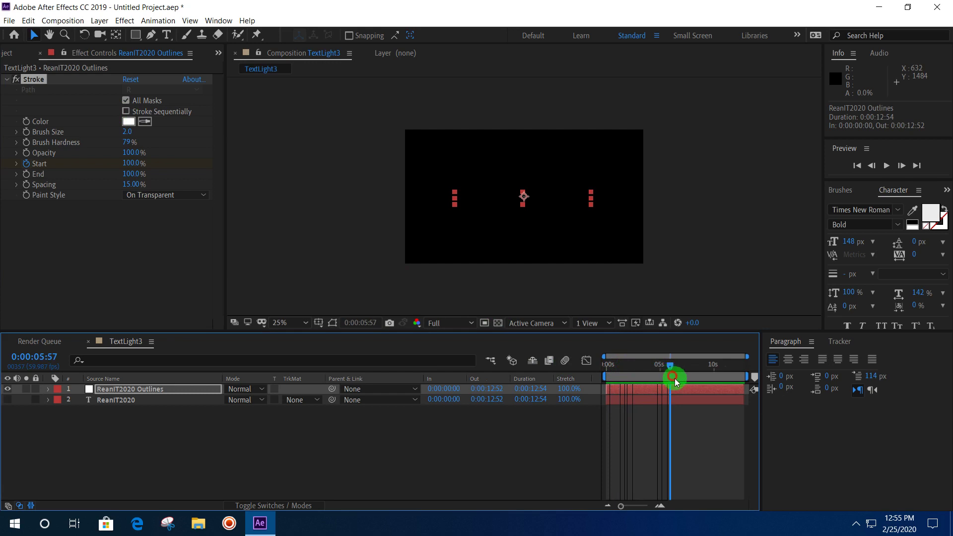
drag(620, 505, 634, 507)
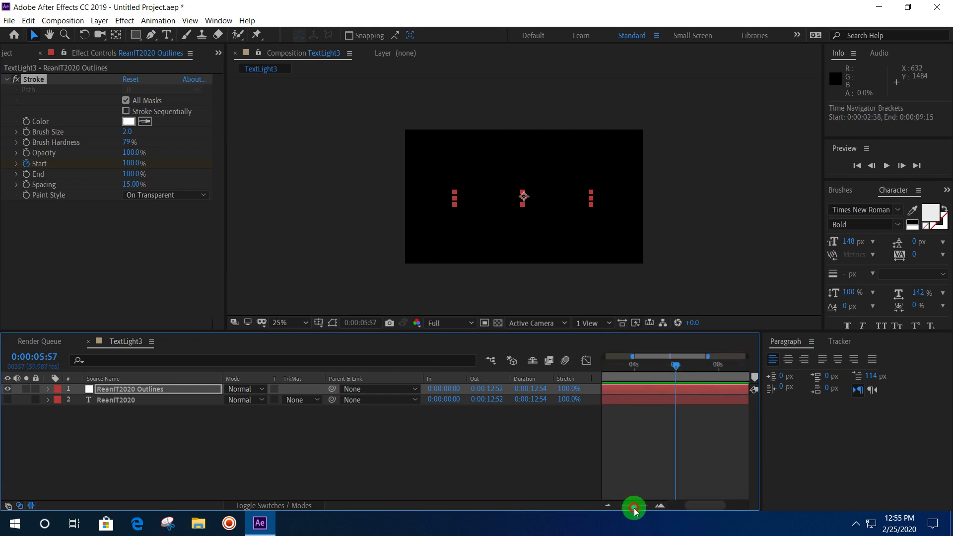
drag(675, 367, 677, 365)
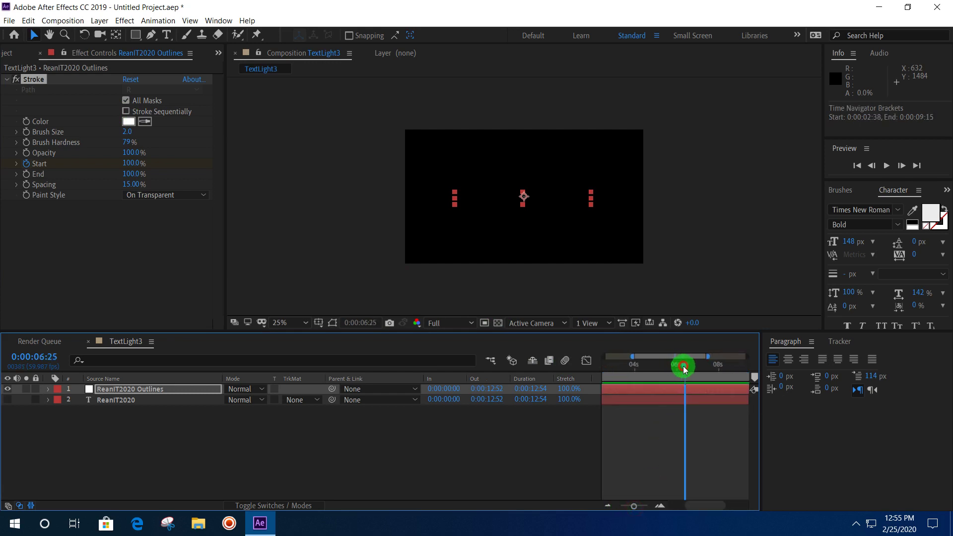
click(131, 164)
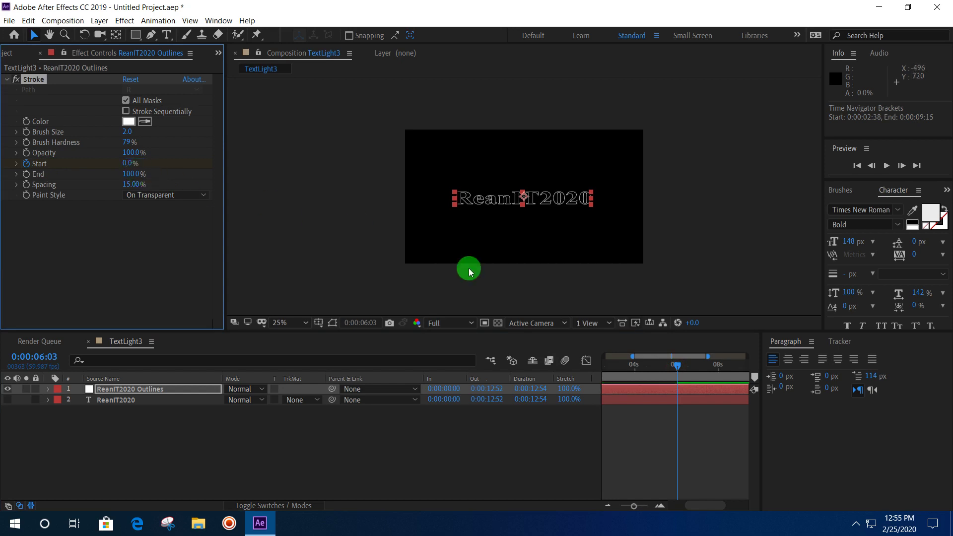
mouse_move(676, 370)
mouse_down()
mouse_move(618, 373)
mouse_move(732, 386)
mouse_up()
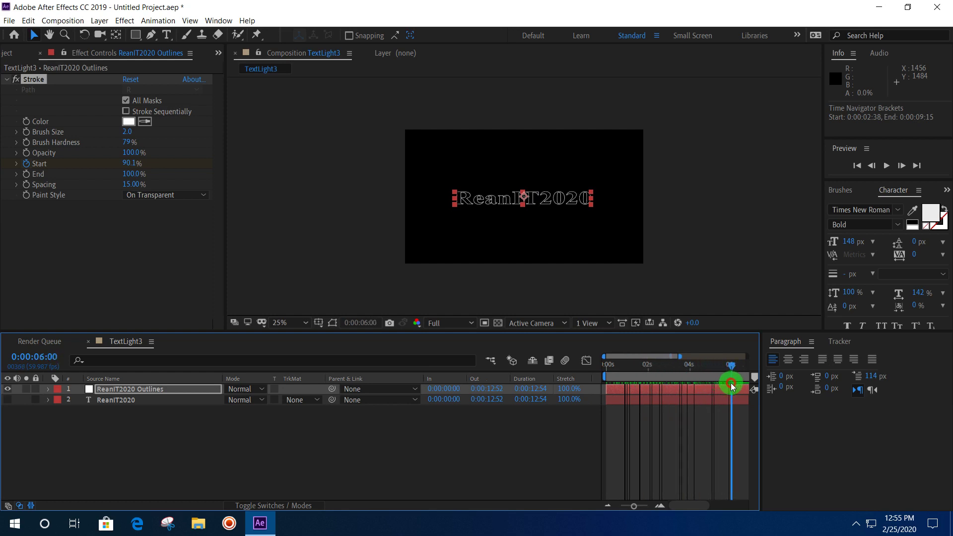
click(259, 447)
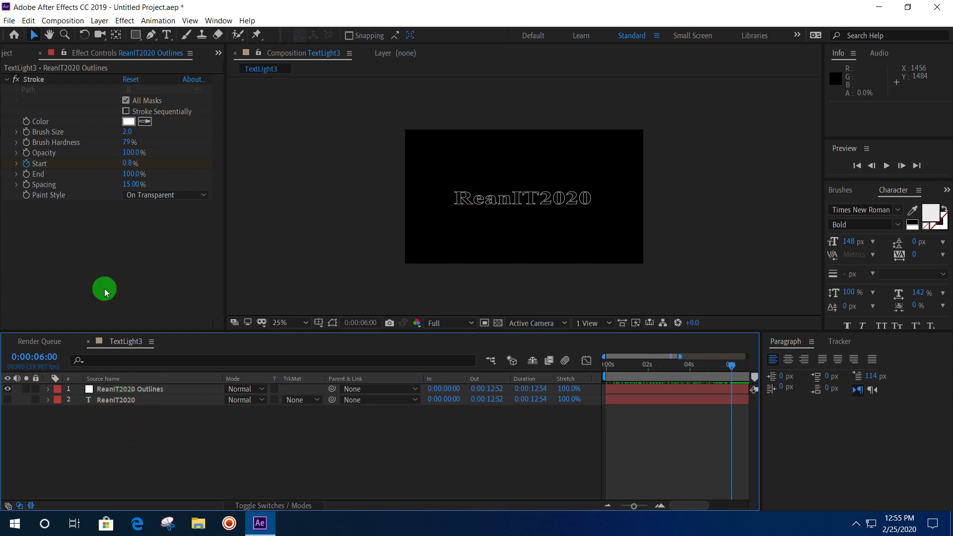
click(131, 388)
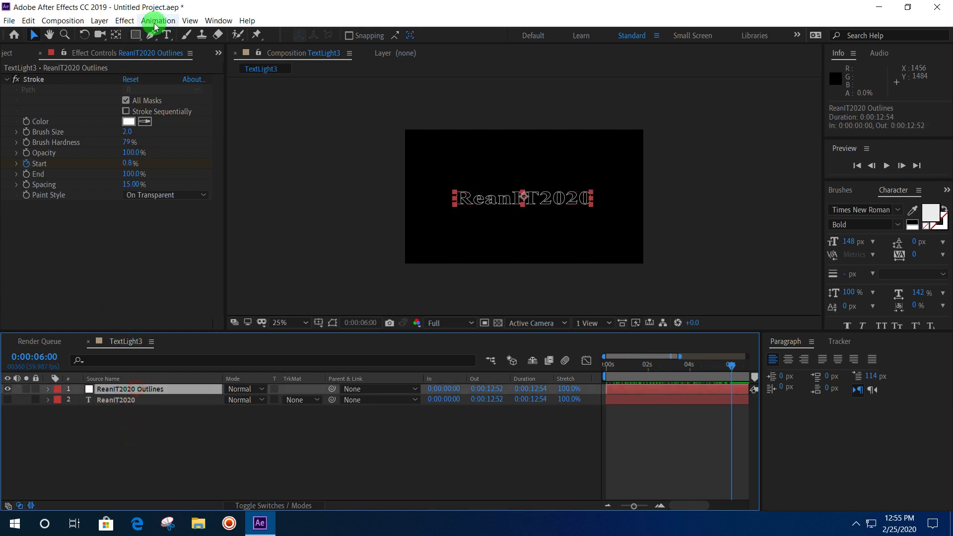
Add a 1920×1080 black solid named Len Flare 1
click(100, 21)
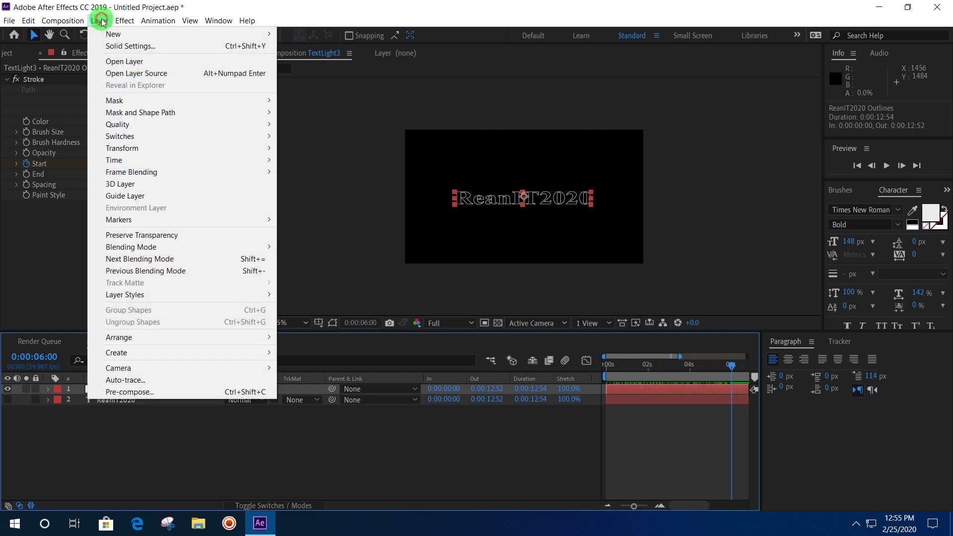
mouse_move(110, 33)
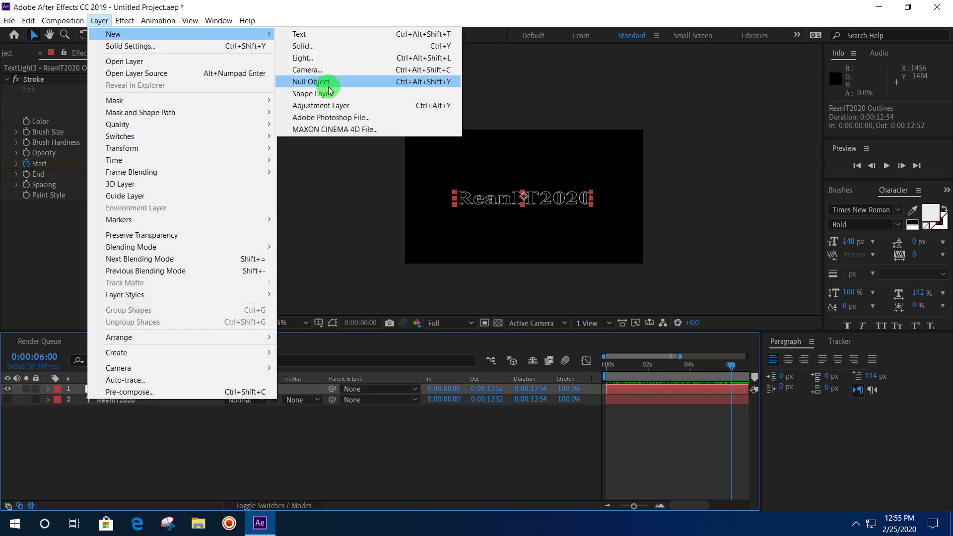
click(328, 46)
text(Len Flare 1)
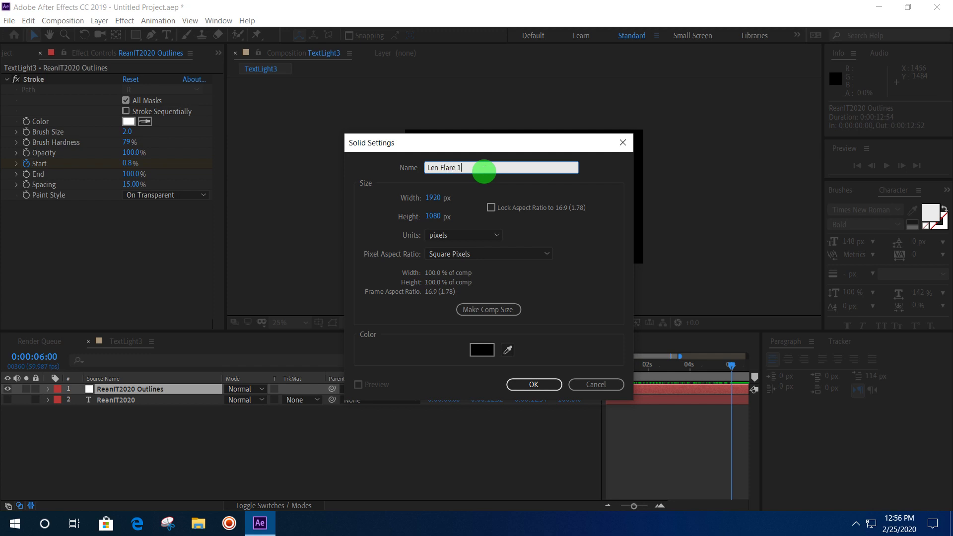
click(516, 385)
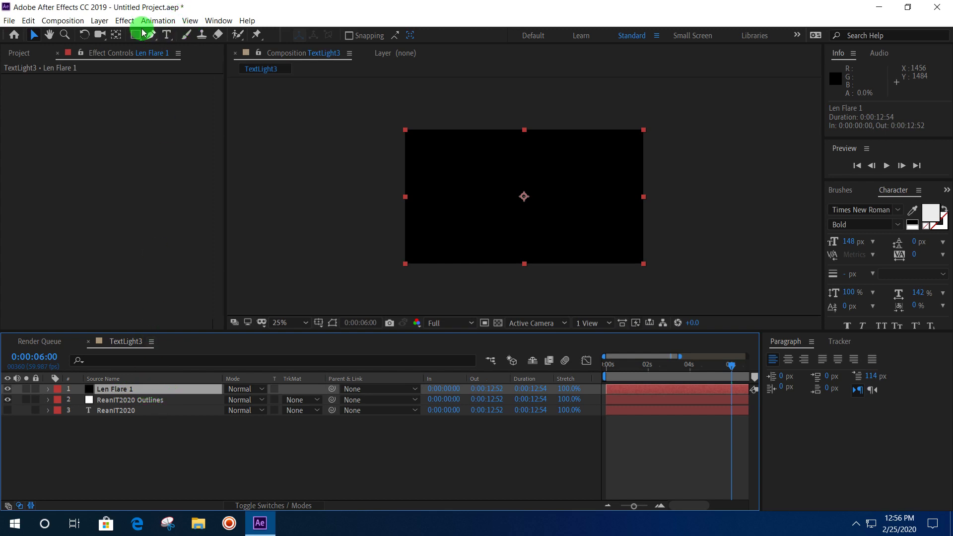
click(125, 21)
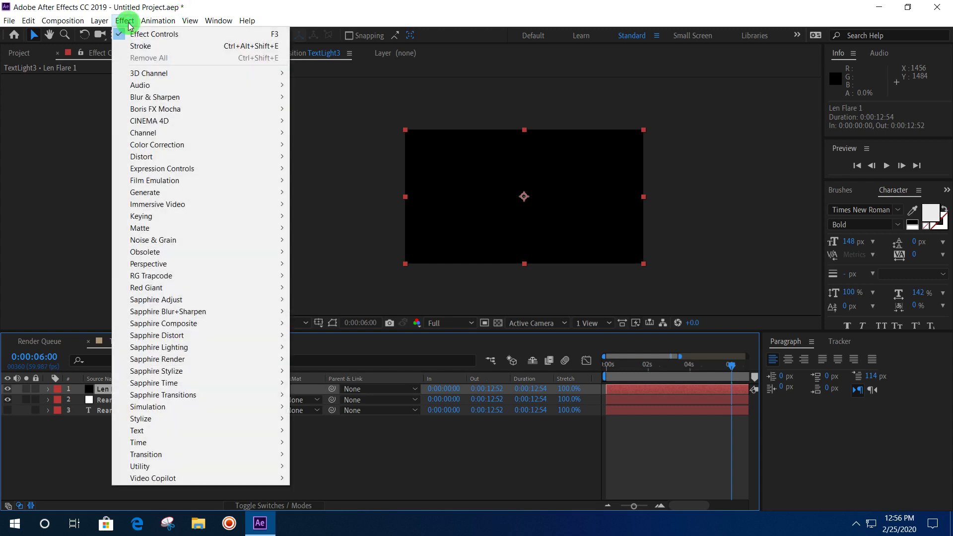
Apply the Lens Flare effect from Generate to the Len Flare 1 solid
mouse_move(182, 222)
mouse_move(198, 192)
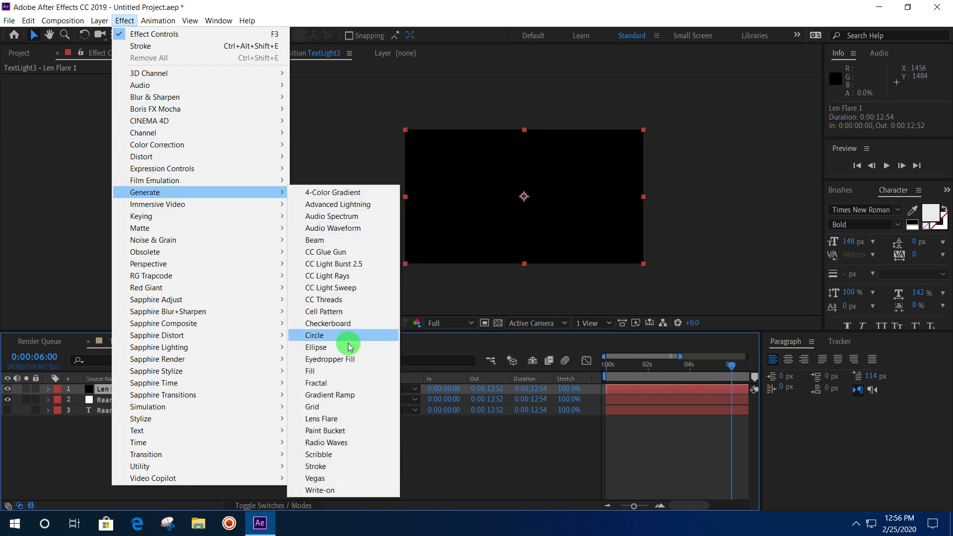
click(347, 418)
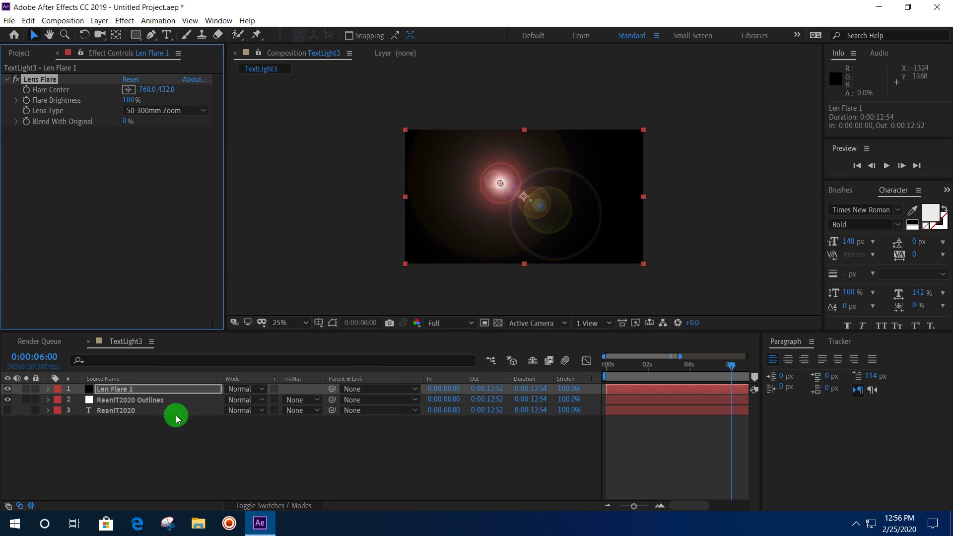
click(508, 177)
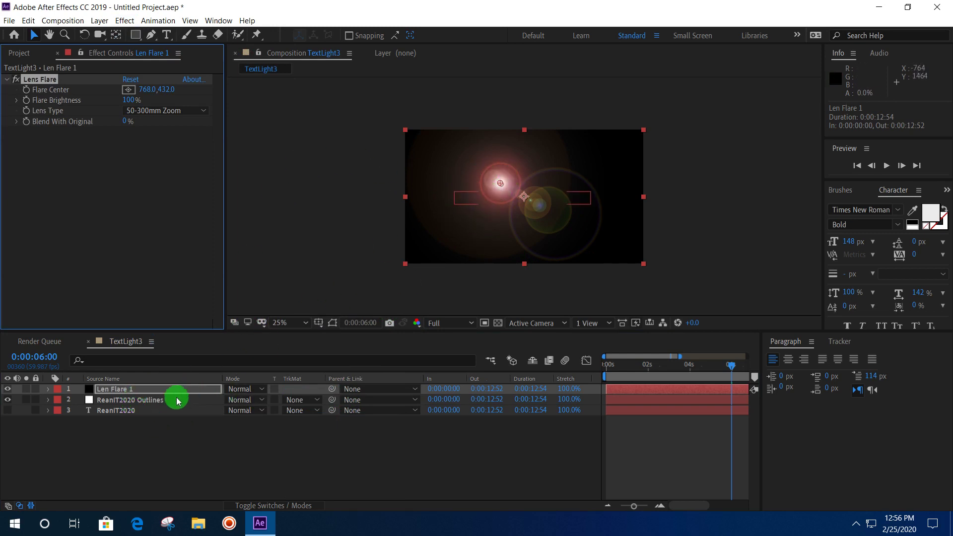
click(163, 393)
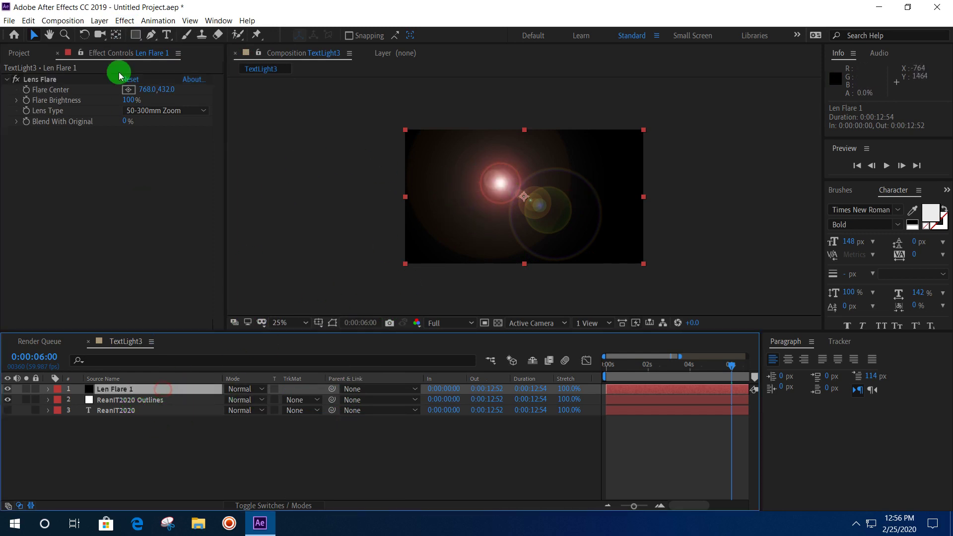
Keep the 50-300mm Zoom lens type and lower Flare Brightness to 49%
click(82, 103)
drag(123, 102, 105, 97)
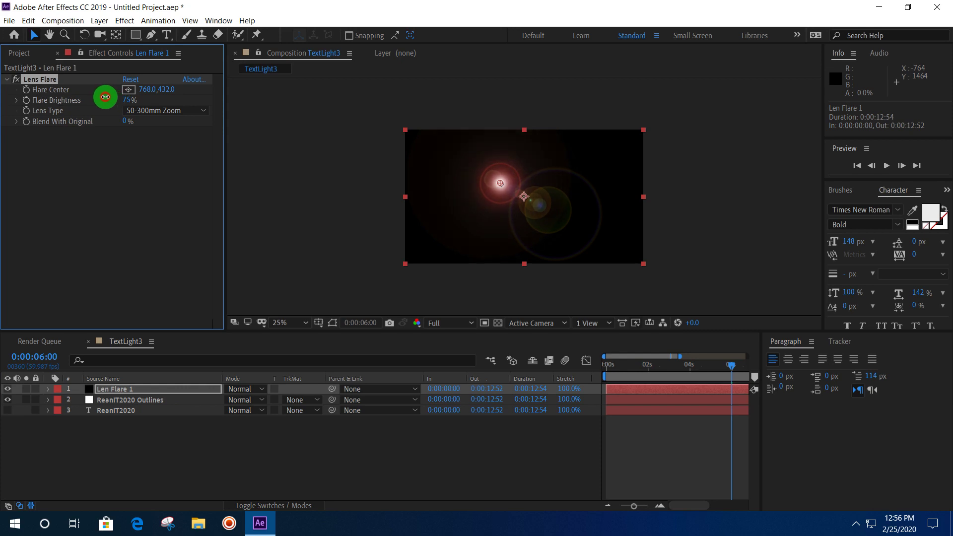
click(144, 111)
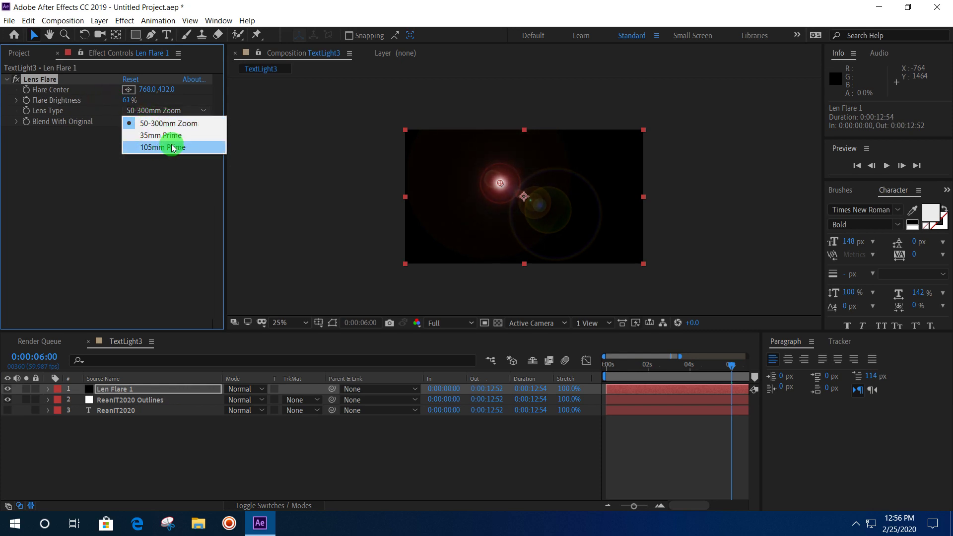
click(87, 153)
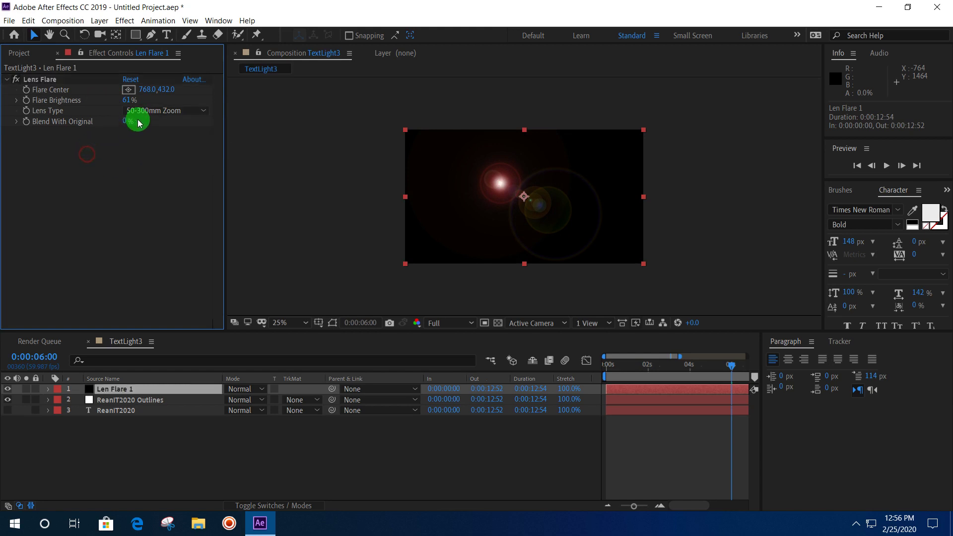
click(127, 101)
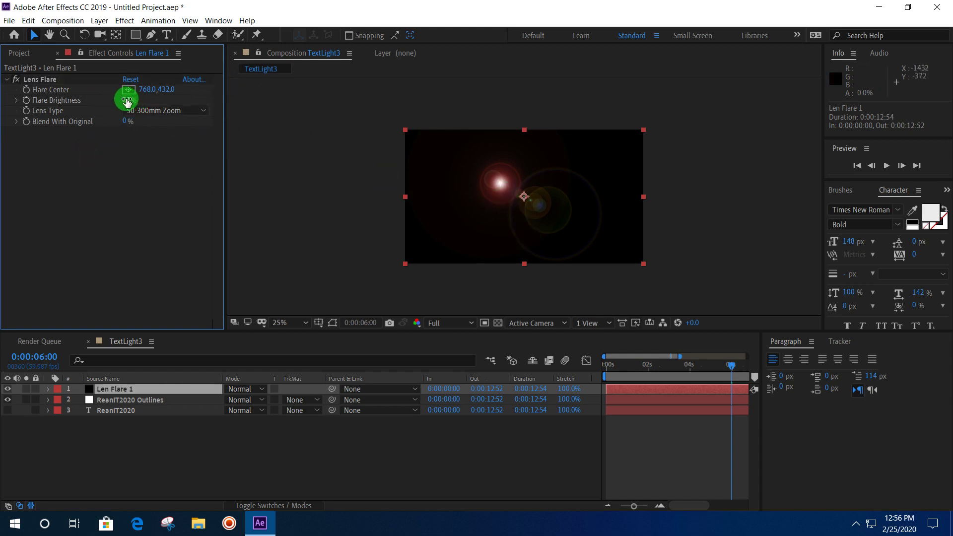
drag(124, 100, 120, 100)
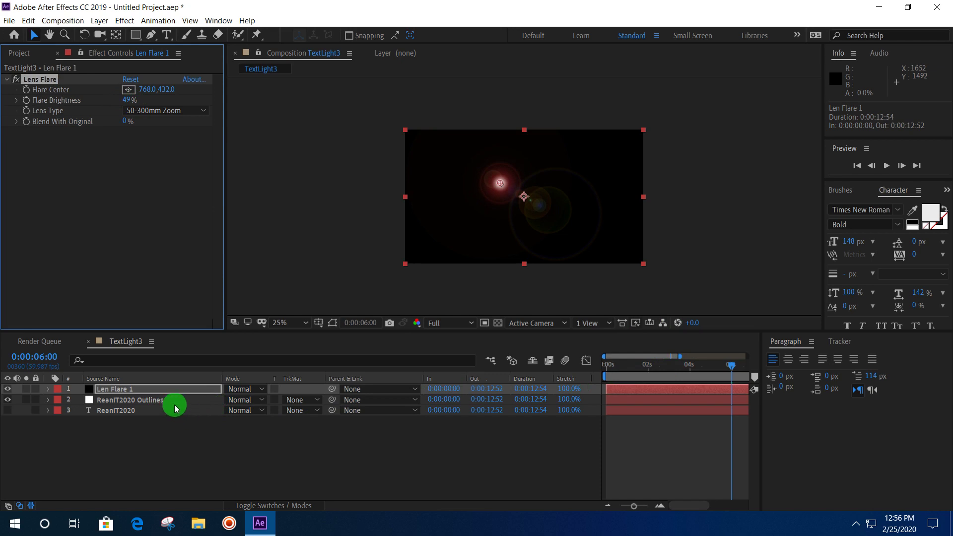
click(253, 506)
click(253, 506)
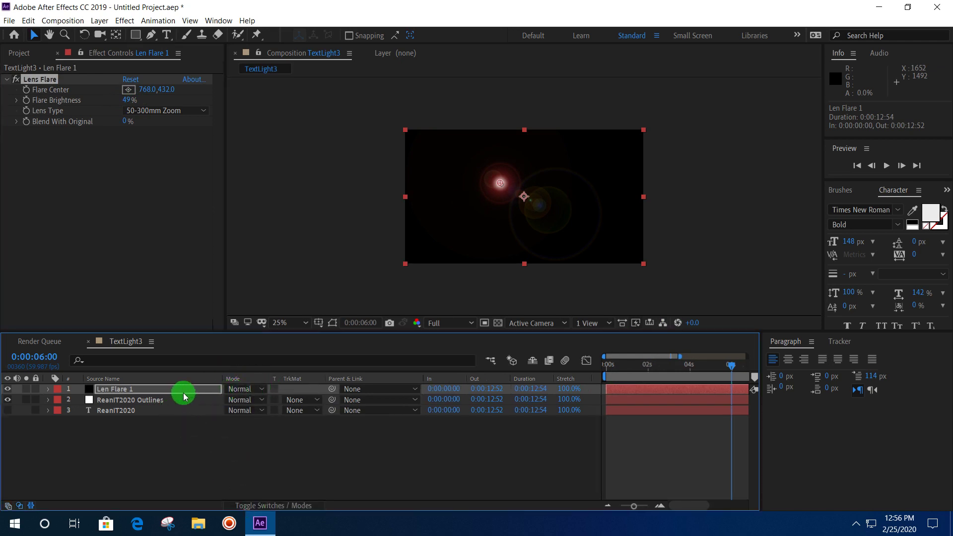
click(164, 400)
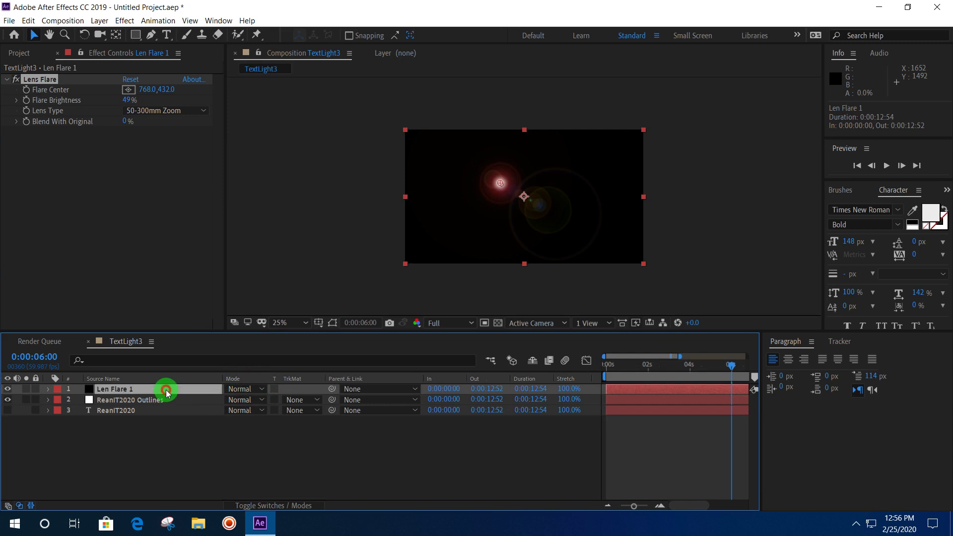
Set Len Flare 1 to Screen blending and scrub to check the text beneath
click(250, 390)
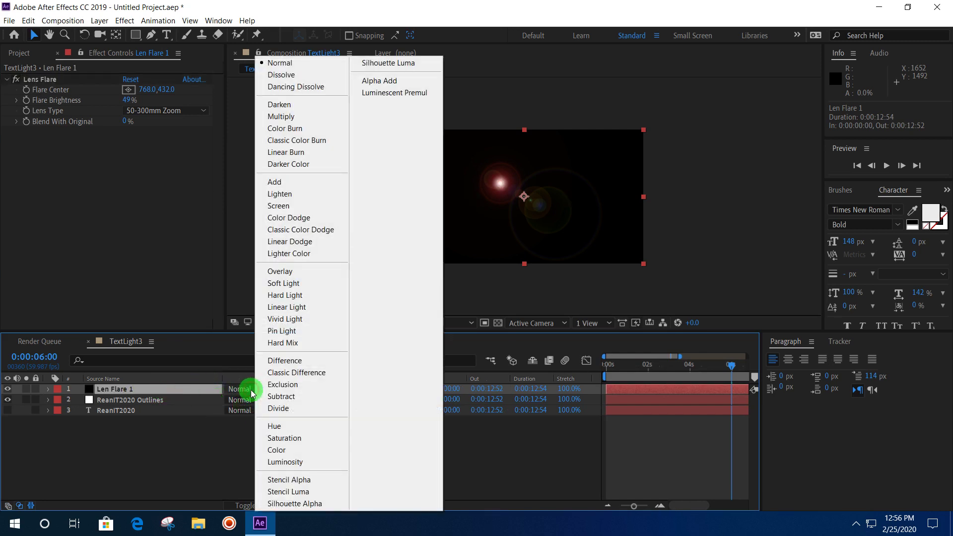
click(298, 205)
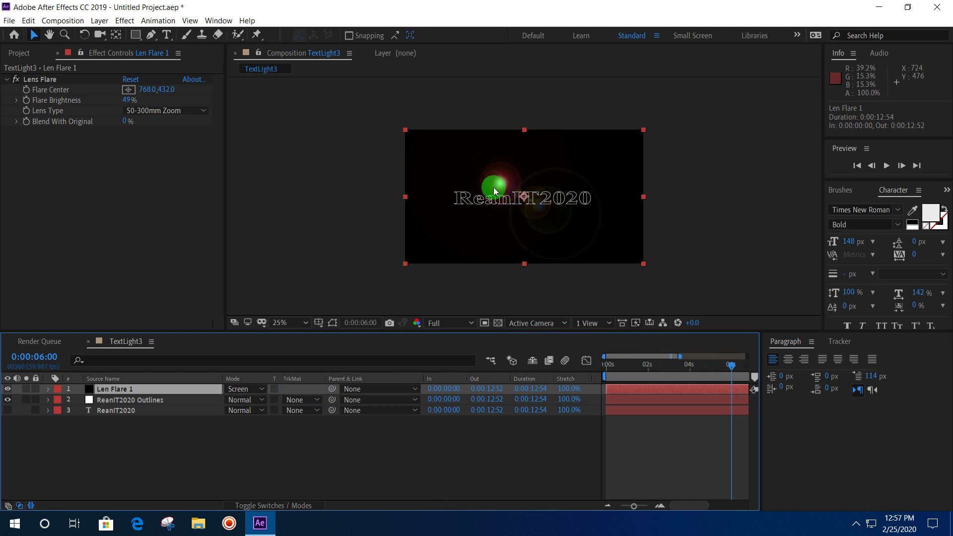
click(135, 400)
click(138, 388)
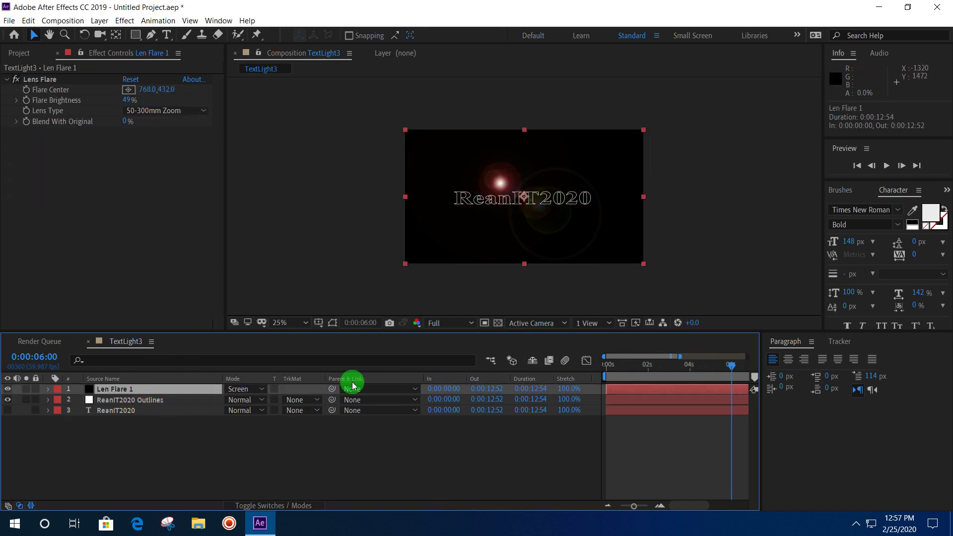
mouse_move(727, 368)
mouse_down()
mouse_move(666, 383)
mouse_move(591, 385)
mouse_up()
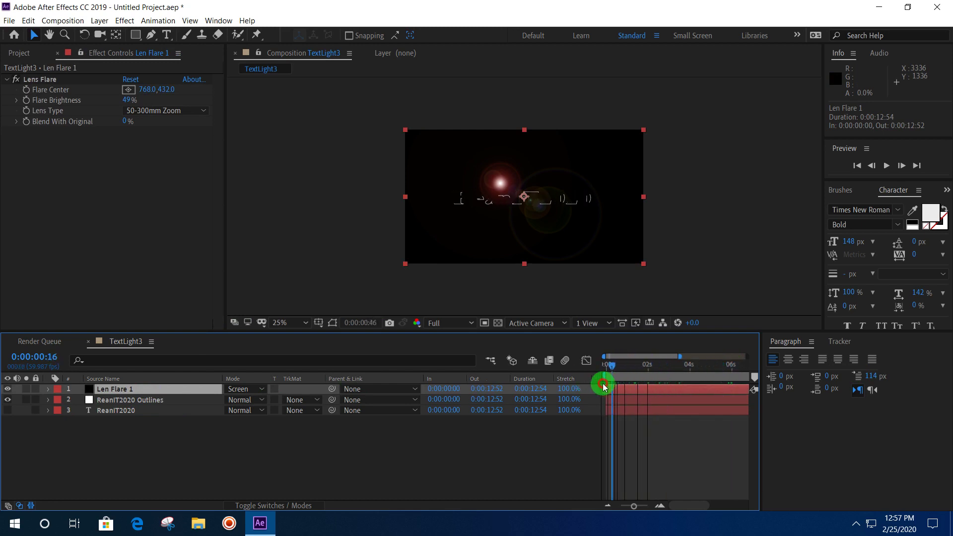
Expand the ReanIT2020 Outlines layer to reveal its letter masks
click(48, 400)
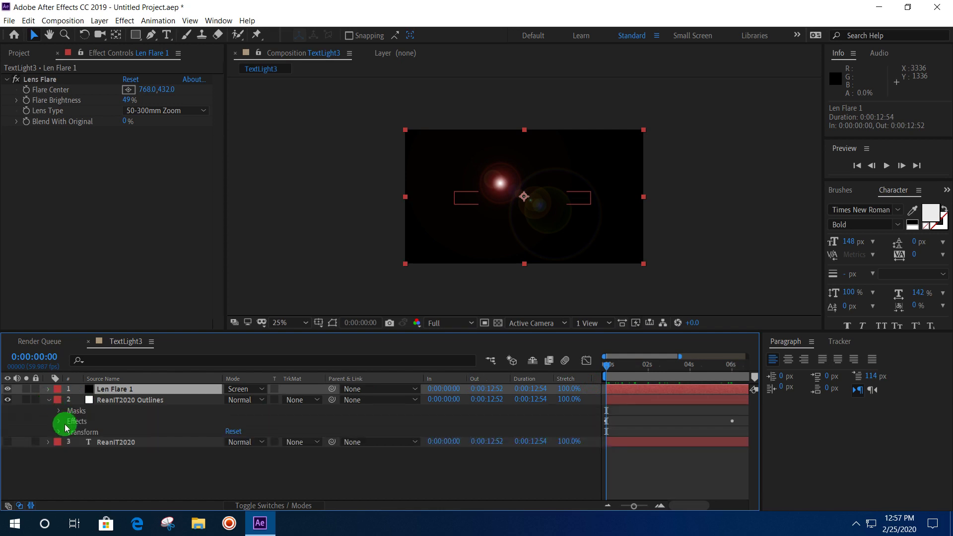
click(58, 412)
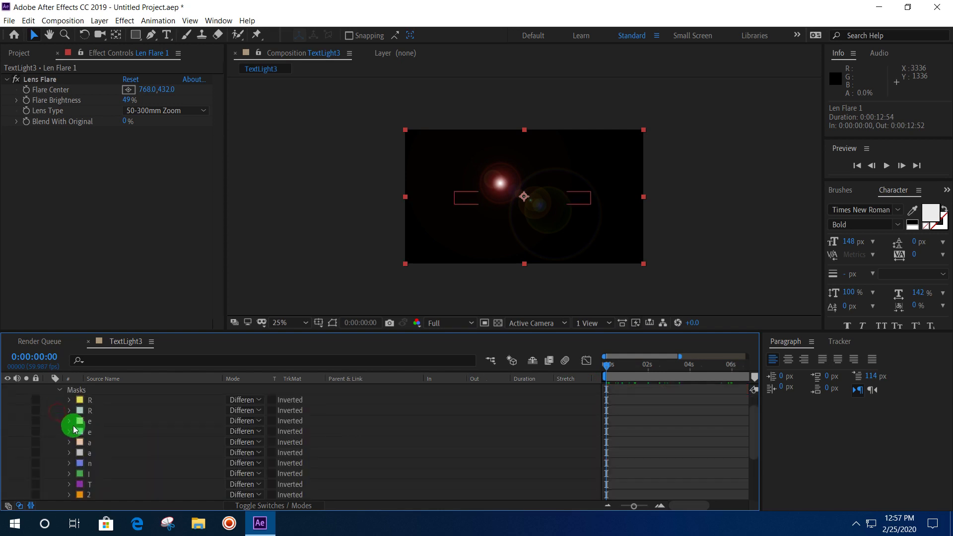
click(95, 401)
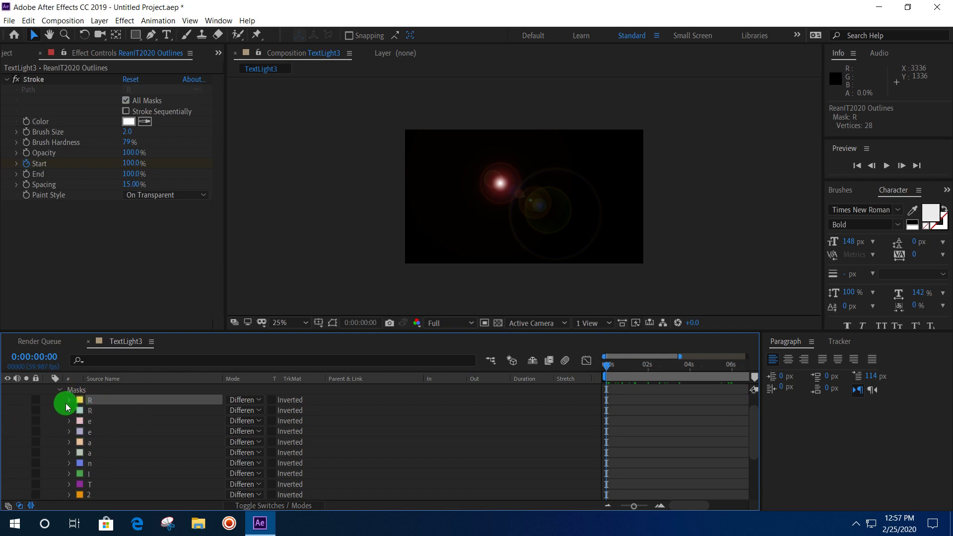
click(69, 402)
click(112, 411)
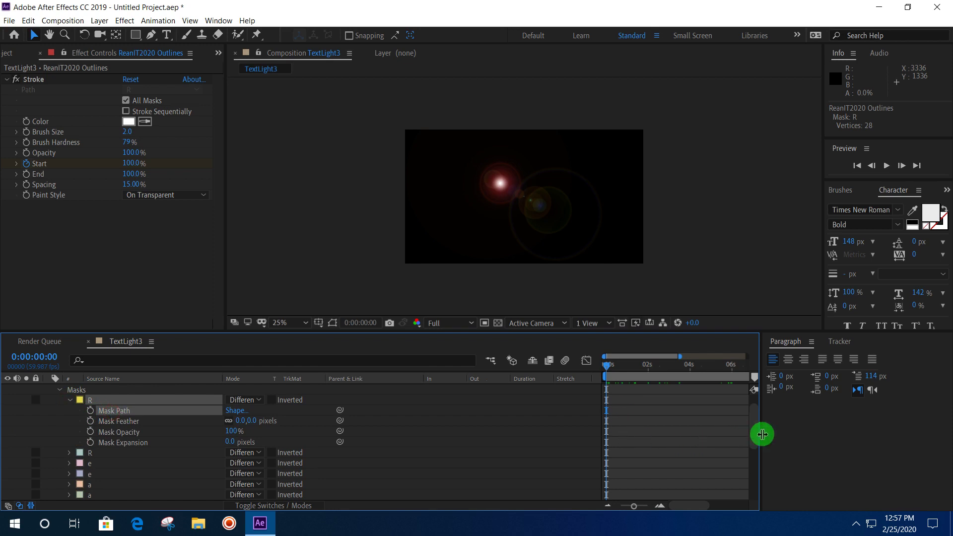
drag(756, 433, 755, 406)
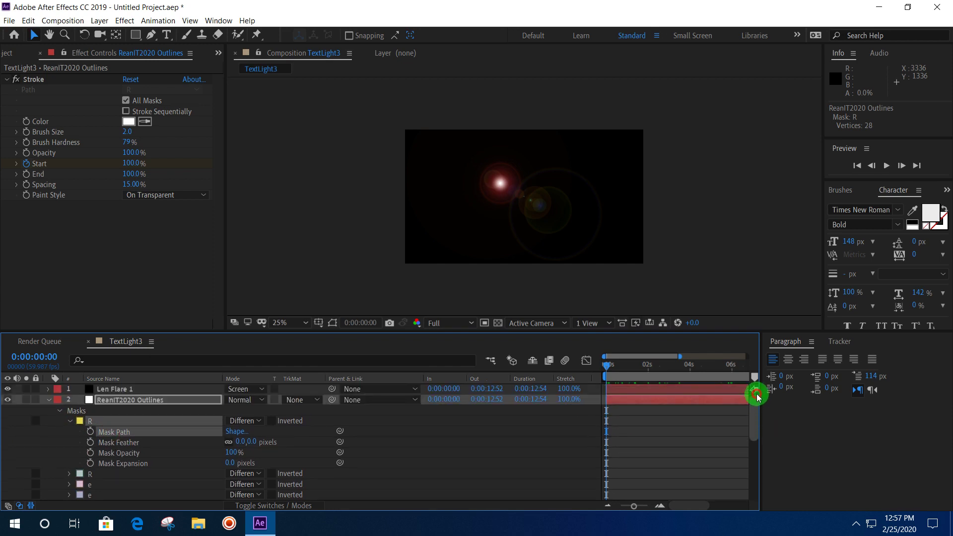
Move to 0:00:06:04 where the outline is complete, then collapse the Outlines layer
drag(606, 369, 733, 390)
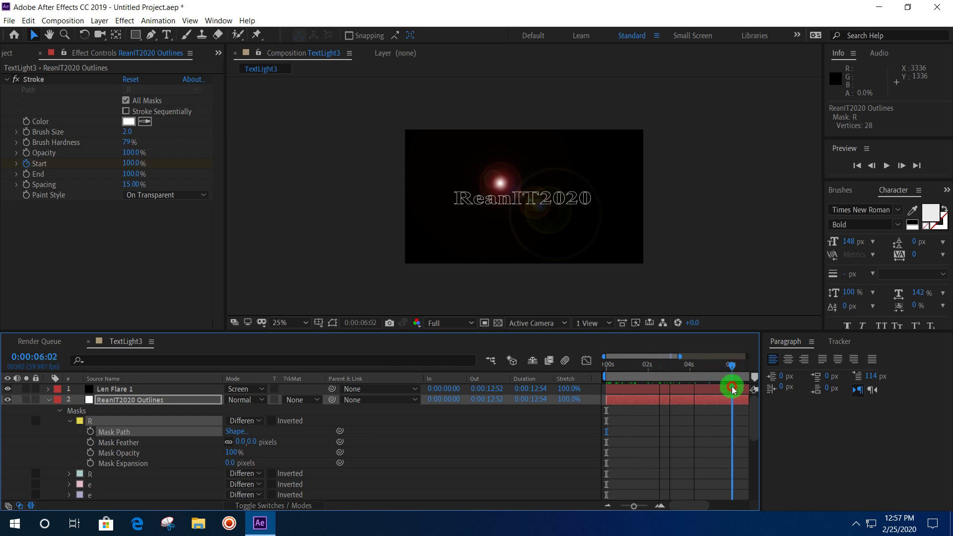
mouse_move(733, 390)
mouse_down()
mouse_move(747, 371)
mouse_move(665, 376)
mouse_up()
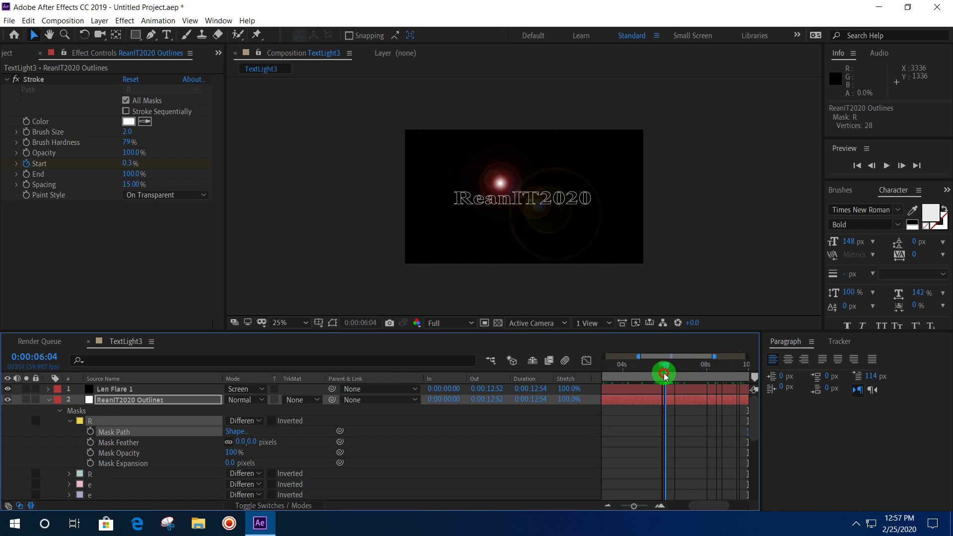
drag(665, 375, 665, 375)
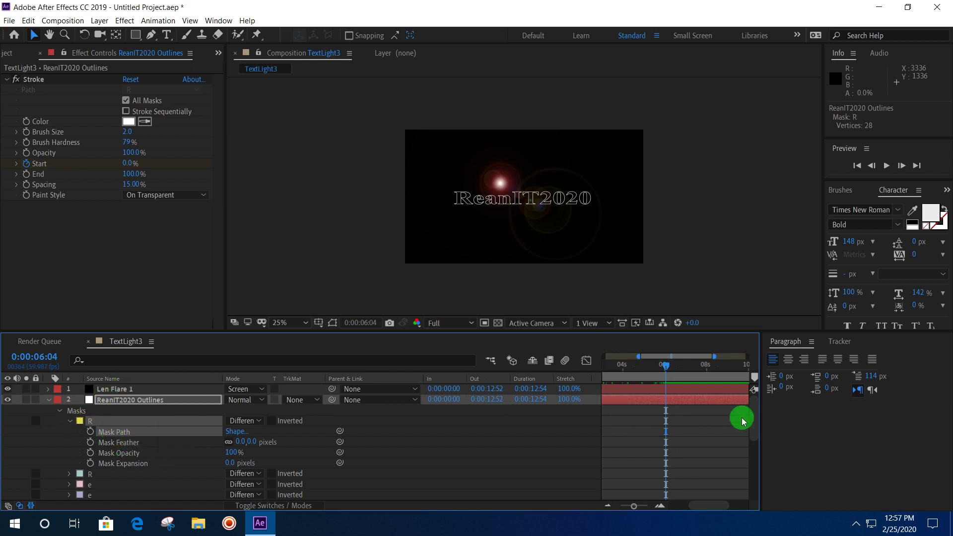
click(753, 389)
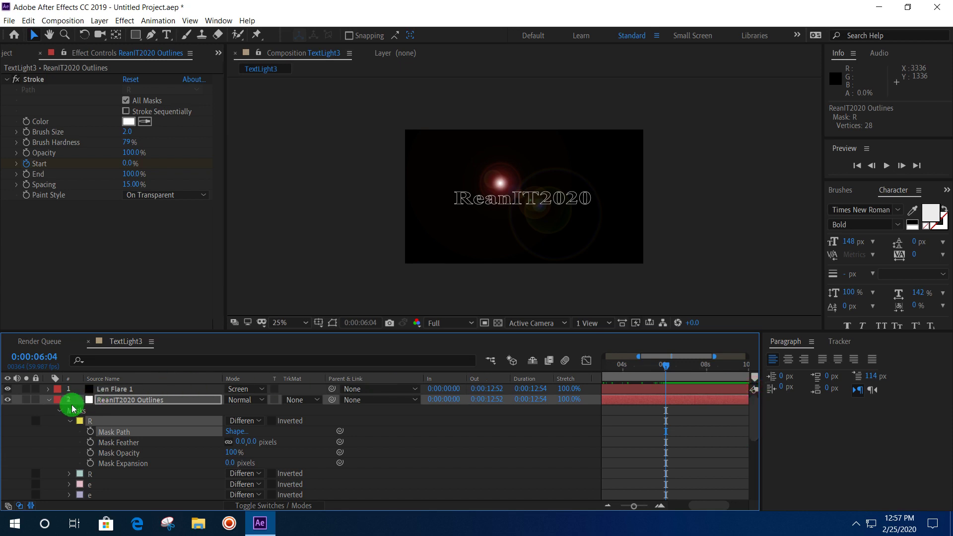
click(122, 389)
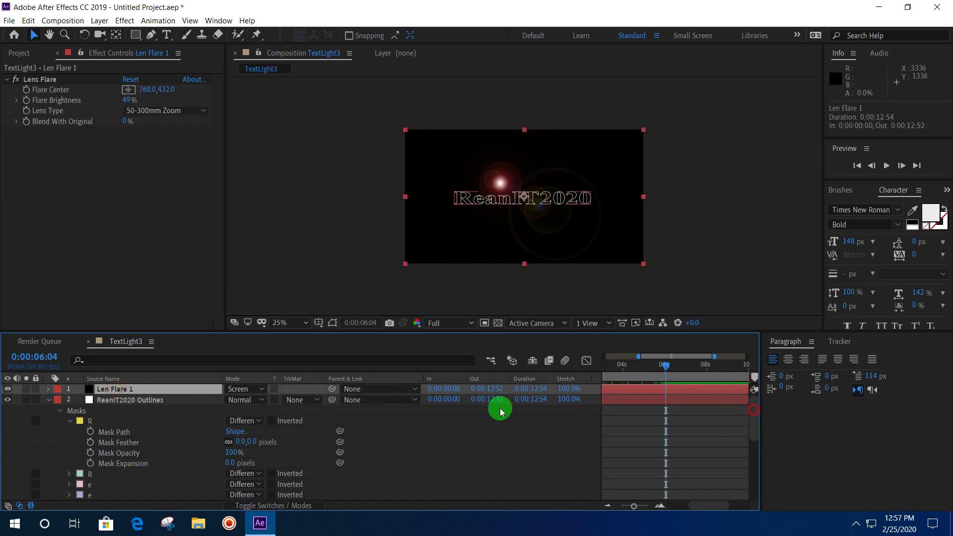
click(50, 399)
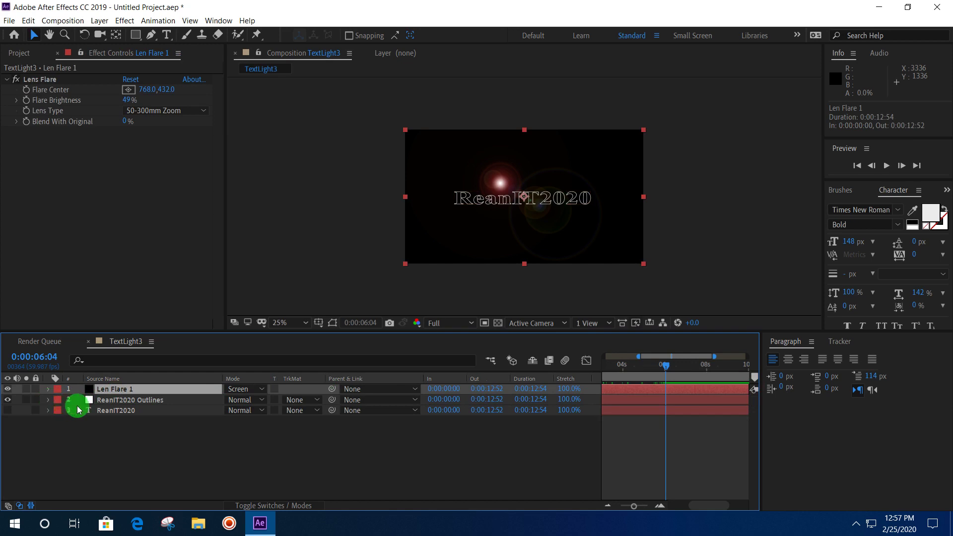
Add a Null 1 null object and show its Position of 960.0, 540.0
click(122, 439)
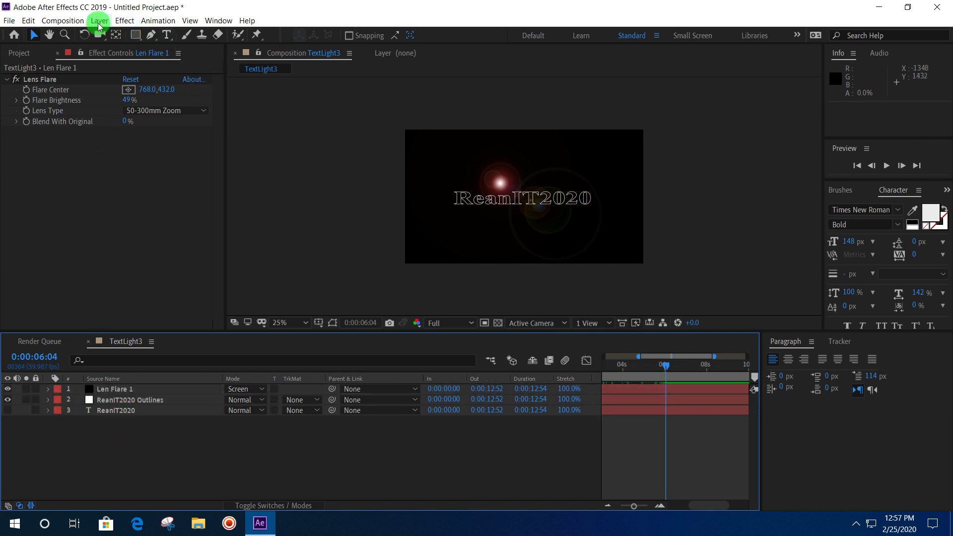
click(99, 20)
mouse_move(181, 34)
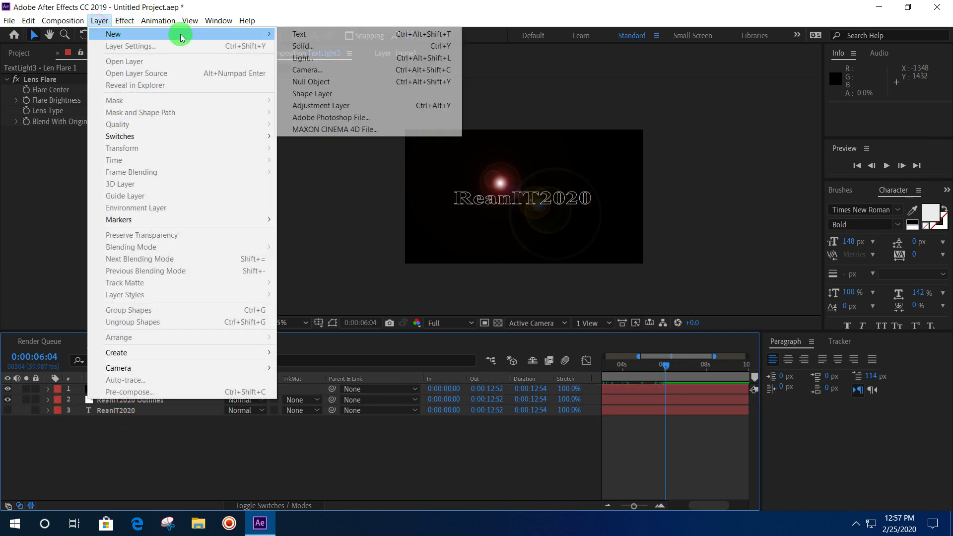
click(330, 82)
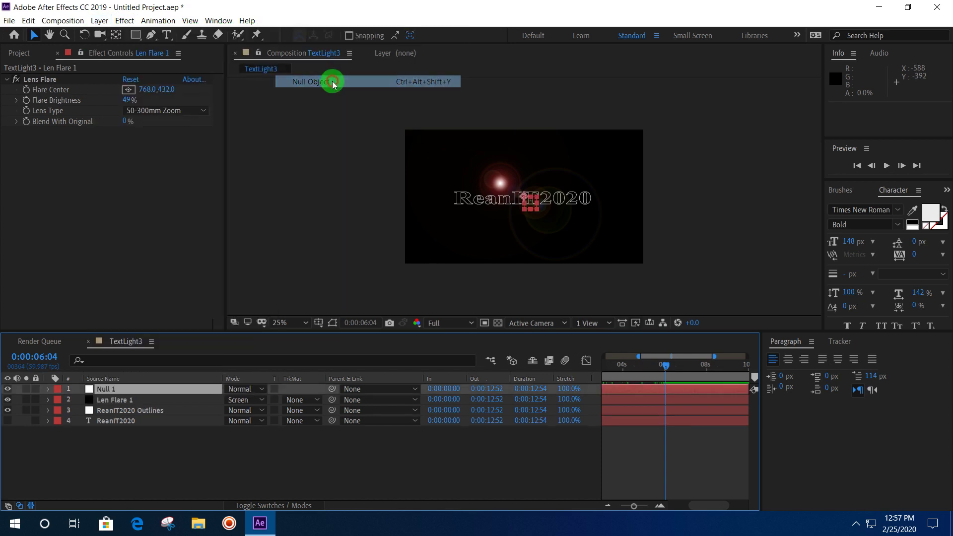
click(132, 402)
click(119, 388)
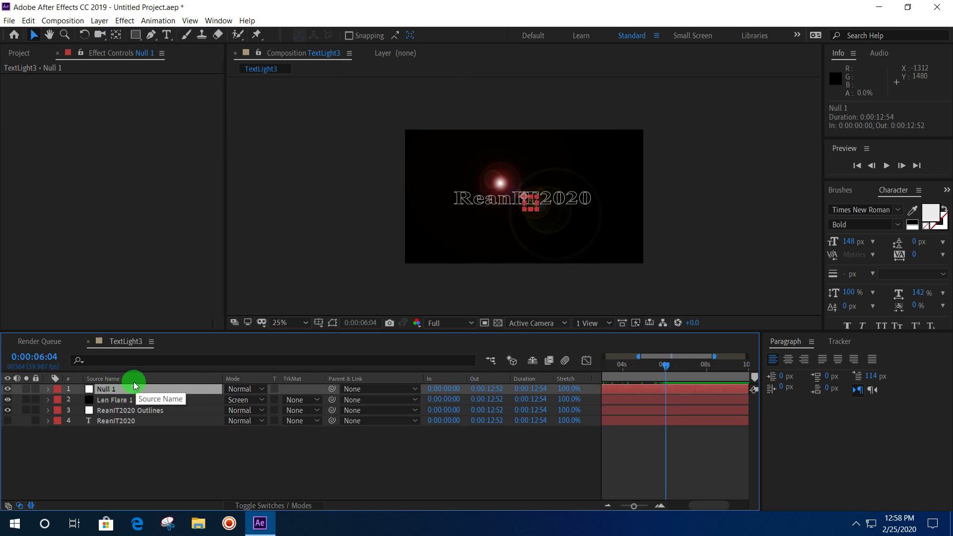
key(p)
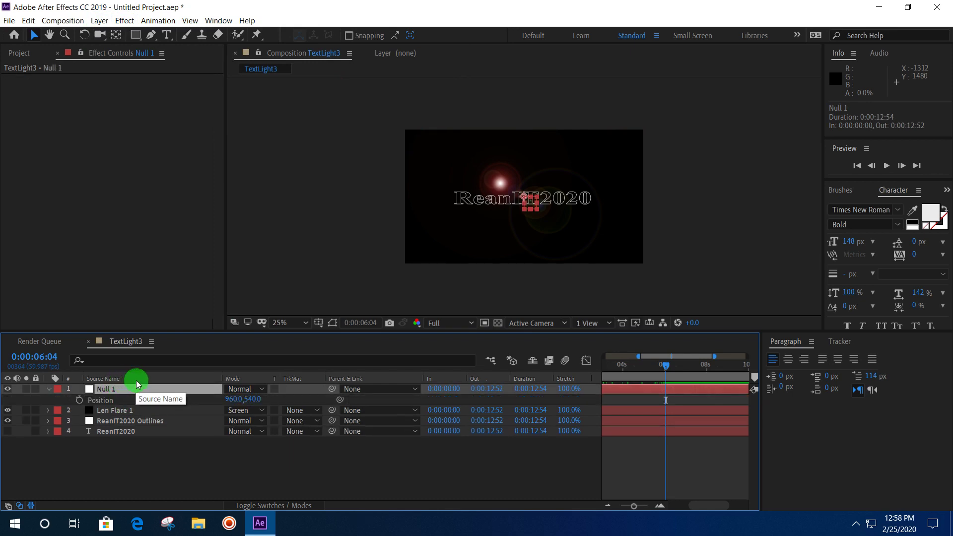
click(124, 422)
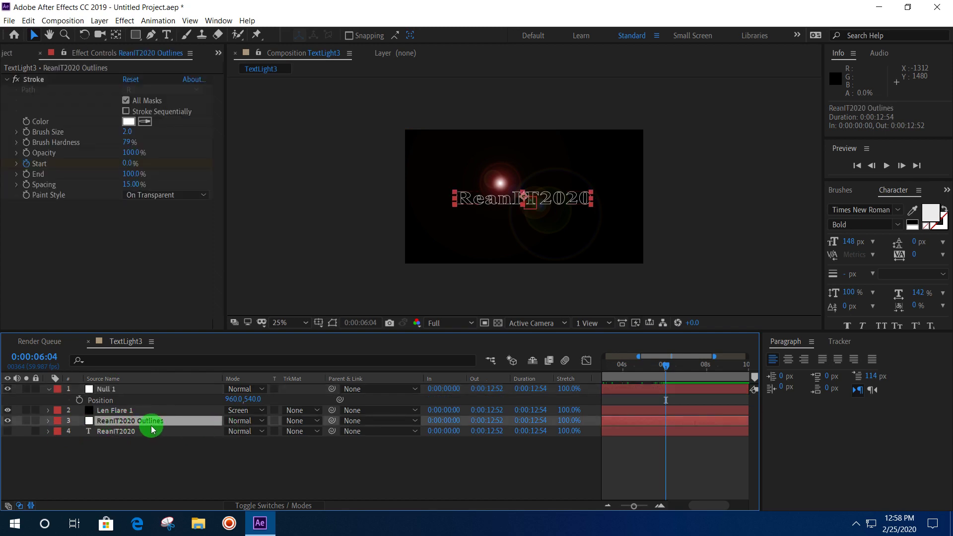
Expand ReanIT2020 Outlines' masks and recolour the second R mask light cyan
click(49, 421)
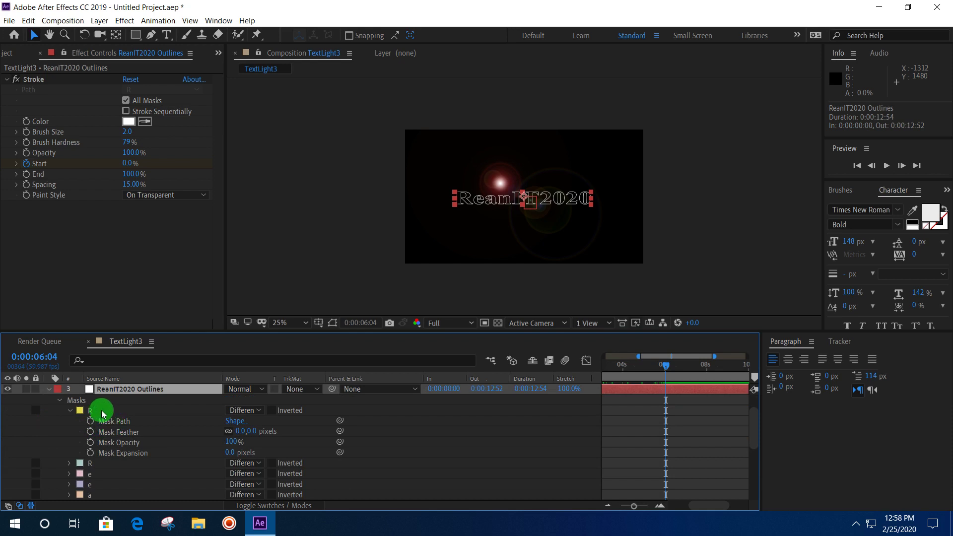
click(93, 413)
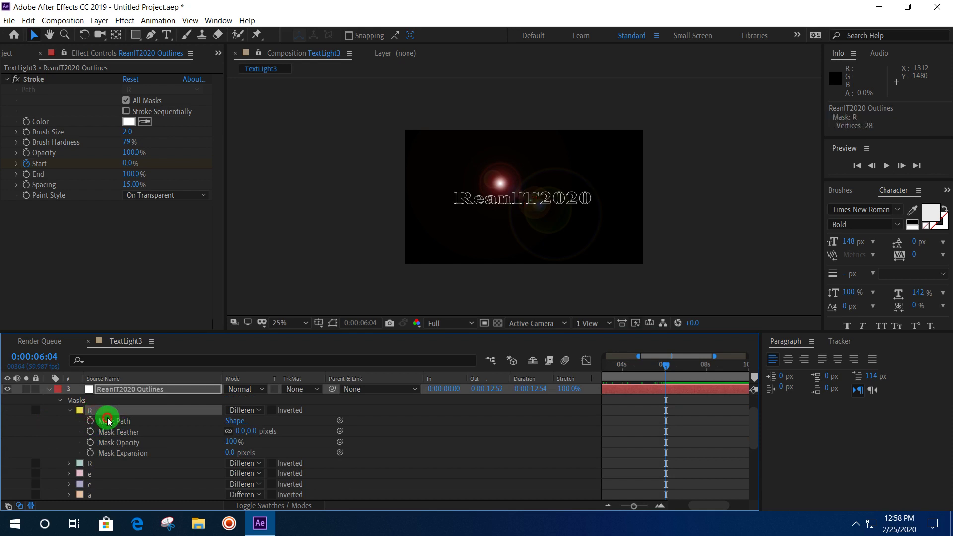
click(108, 421)
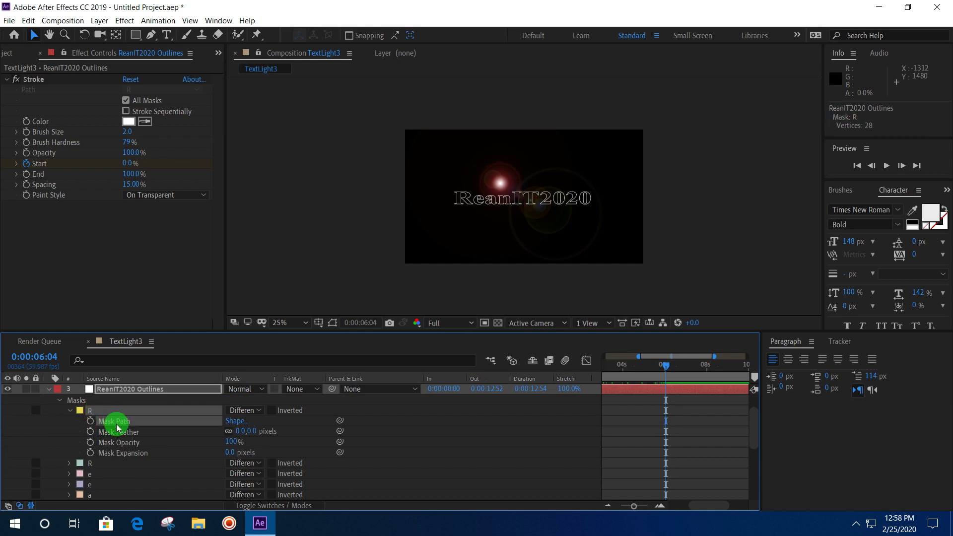
click(69, 412)
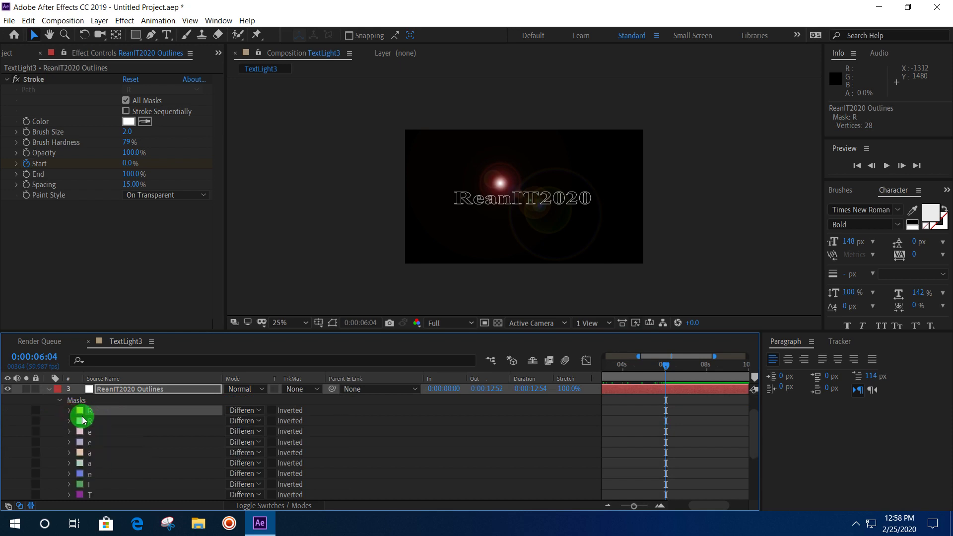
click(83, 421)
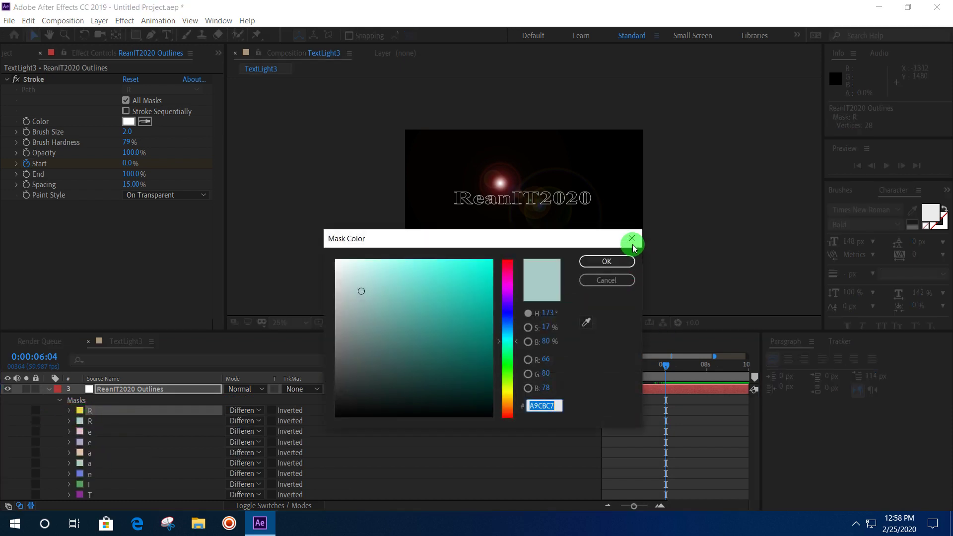
click(633, 241)
Expand the second R mask and select its Mask Path
click(94, 421)
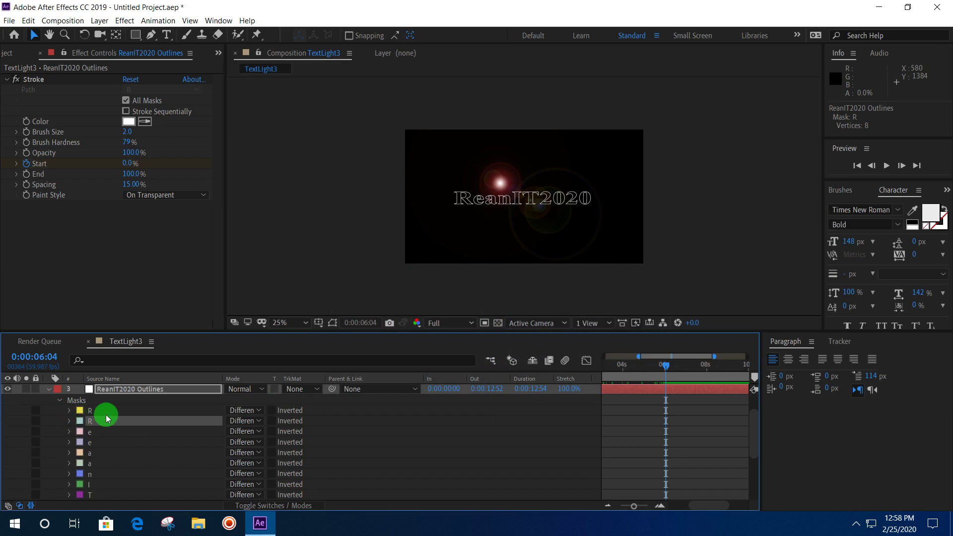
click(70, 422)
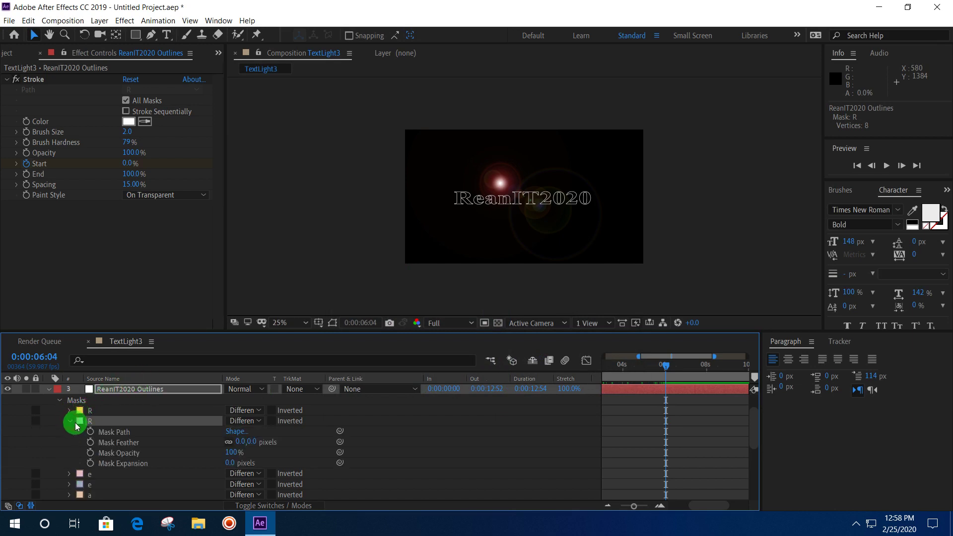
click(107, 431)
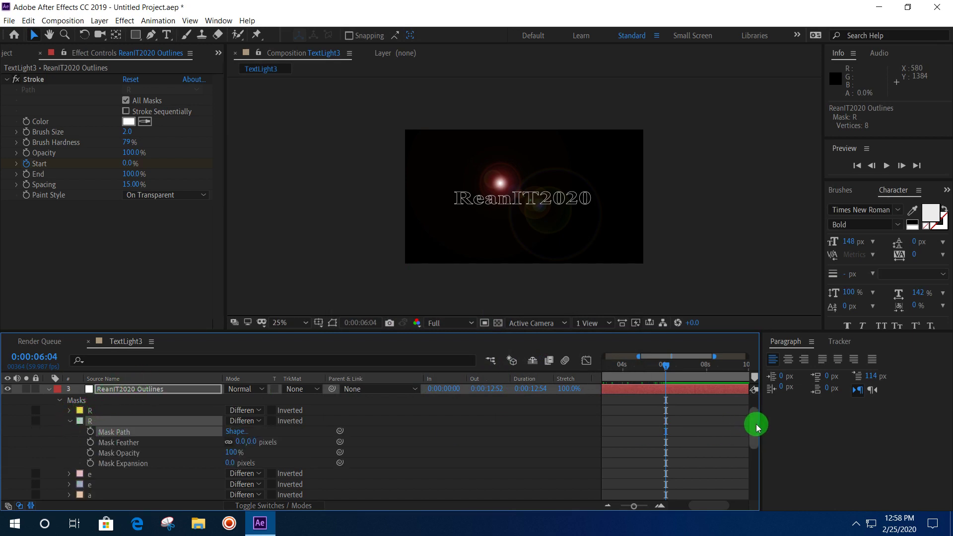
drag(754, 423, 752, 399)
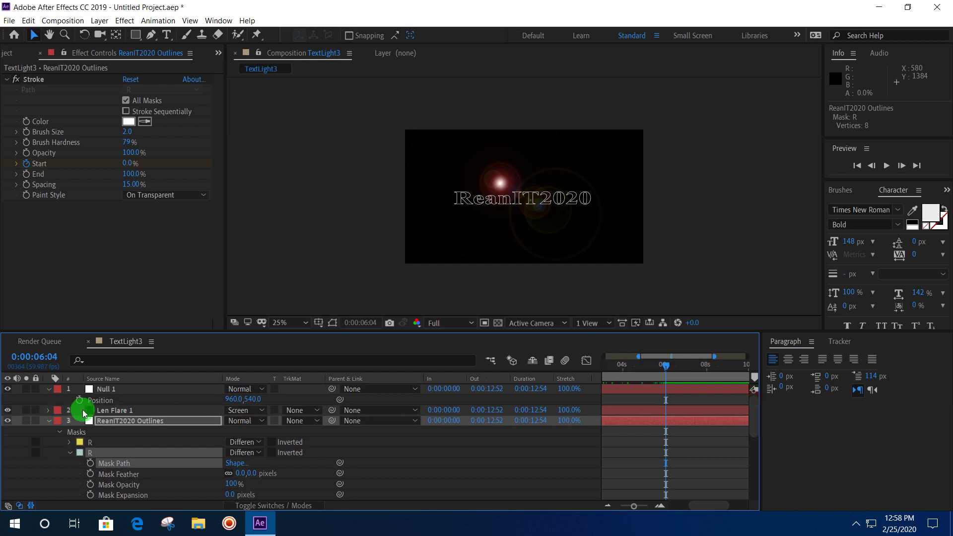
click(98, 399)
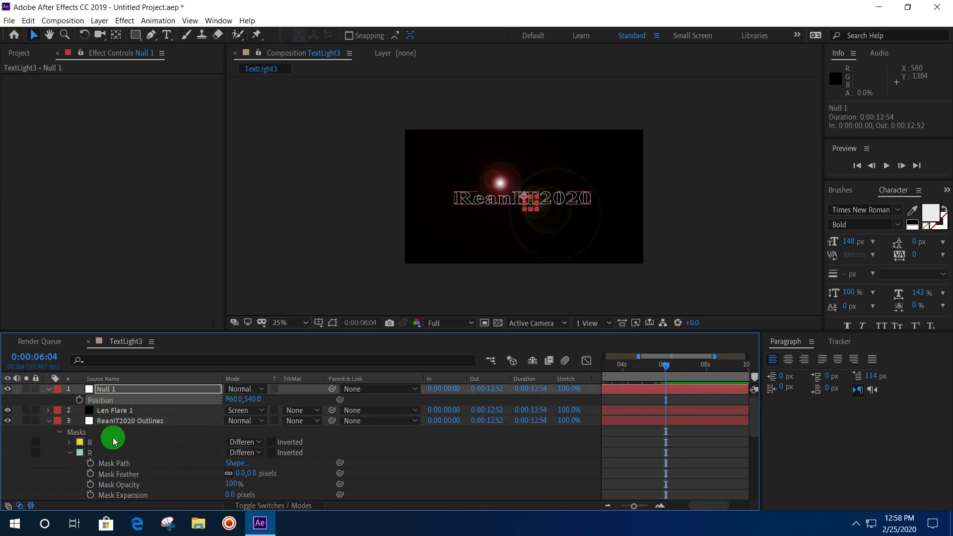
Paste the second R mask's path into Null 1's Position at 0:00:00:00, then view at 100%
click(105, 465)
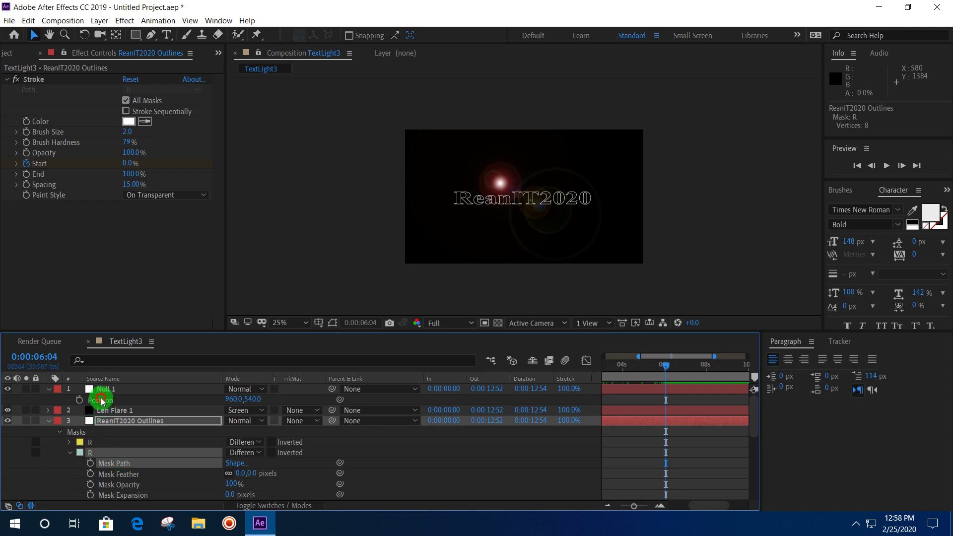
click(102, 399)
drag(665, 367, 501, 376)
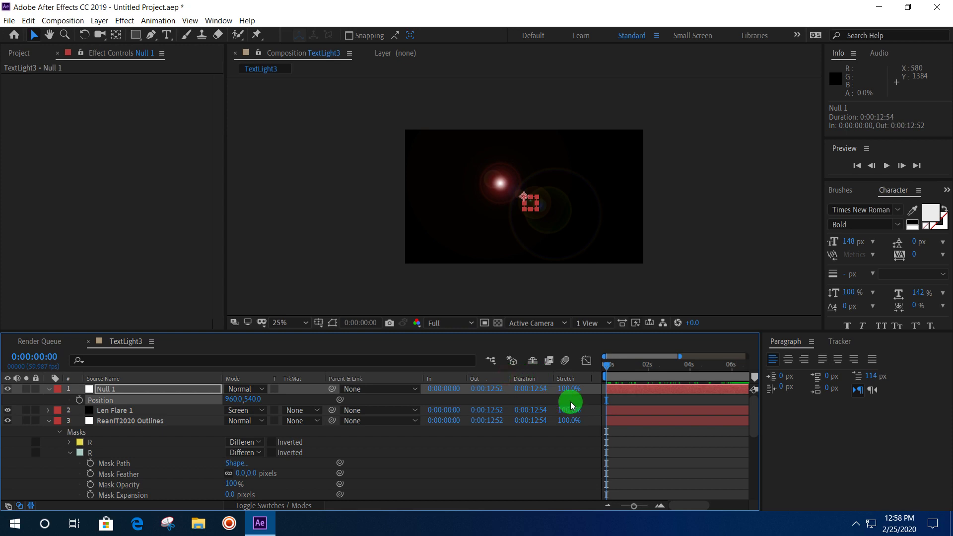
key(ctrl+v)
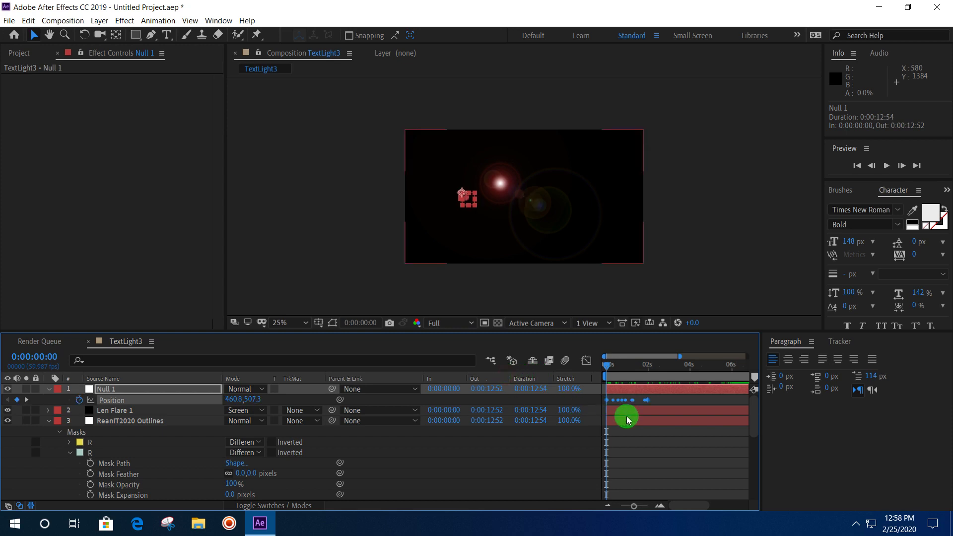
mouse_move(610, 380)
mouse_down()
mouse_move(621, 370)
mouse_move(666, 393)
mouse_move(599, 394)
mouse_up()
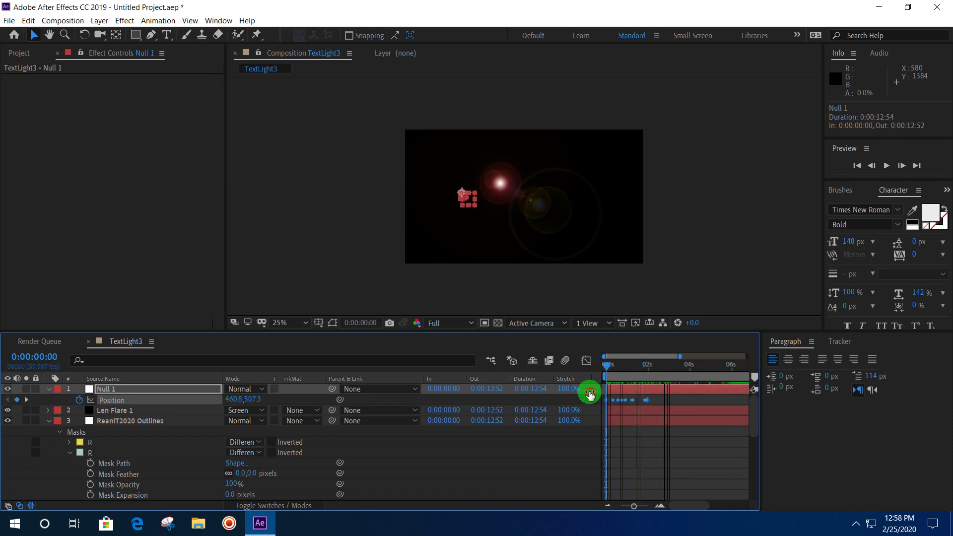
key(period)
key(period)
key(period)
key(slash)
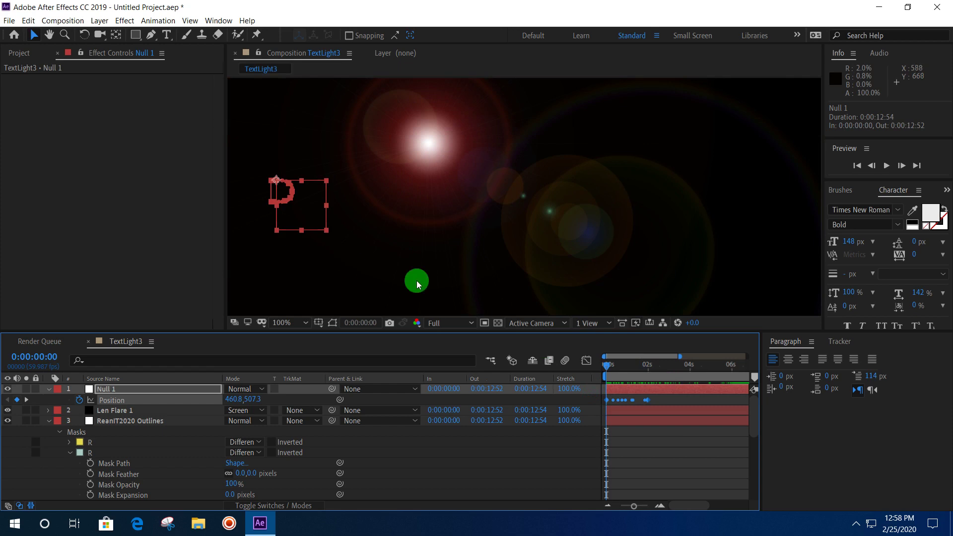
Scrub to 0:00:03:14 to see the outline partly drawn, then collapse the second R mask
mouse_move(606, 372)
mouse_down()
mouse_move(679, 388)
mouse_move(701, 404)
mouse_move(665, 416)
mouse_move(673, 410)
mouse_up()
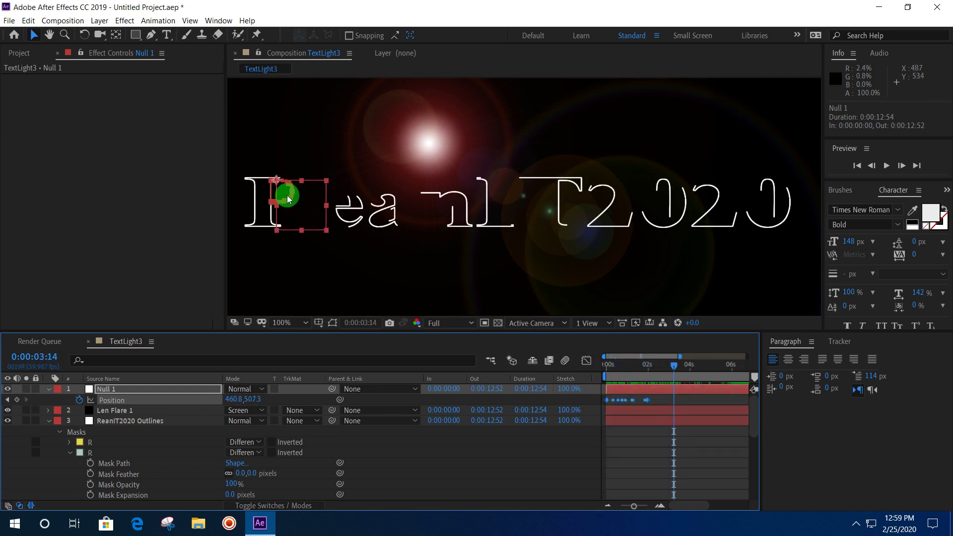
click(93, 442)
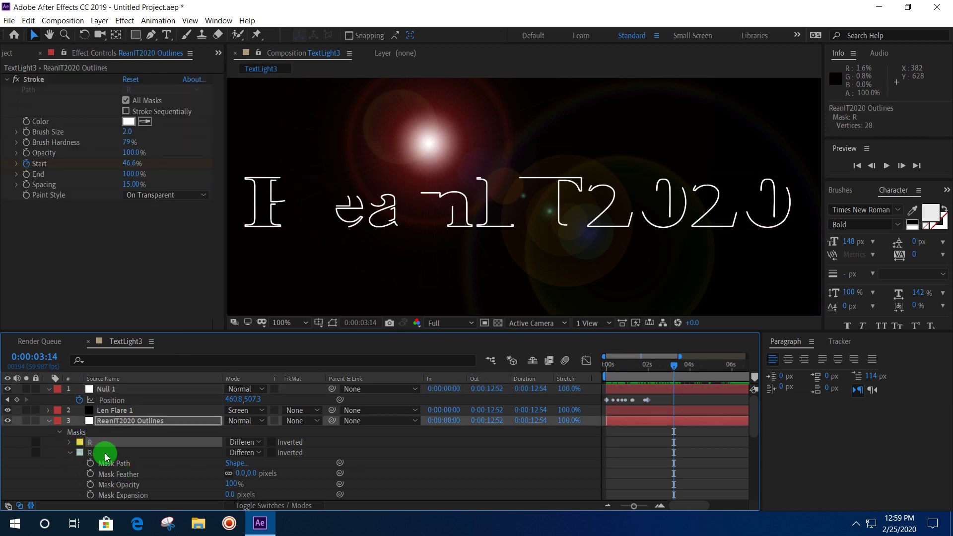
click(72, 453)
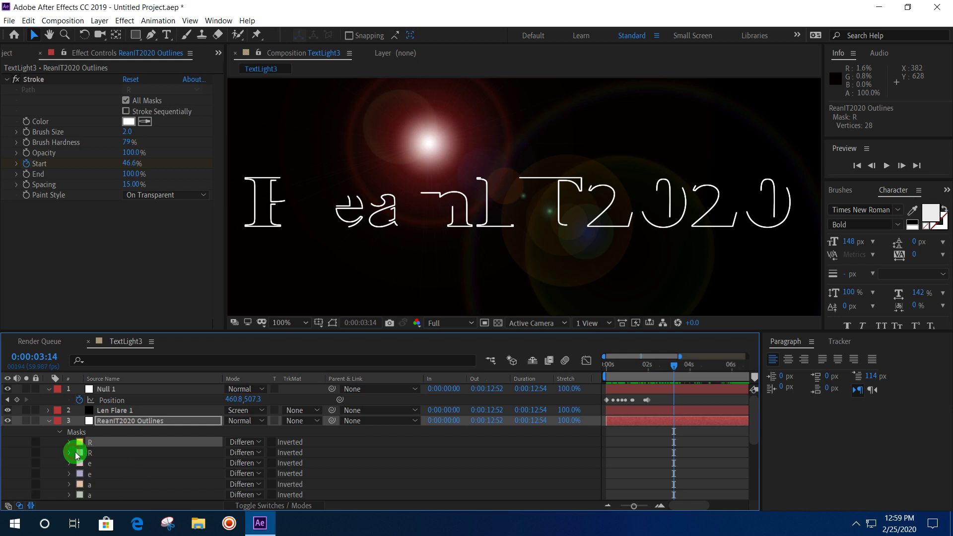
Expand the first R mask, select its Mask Path, then select Null 1's Position keyframes
click(69, 442)
click(105, 453)
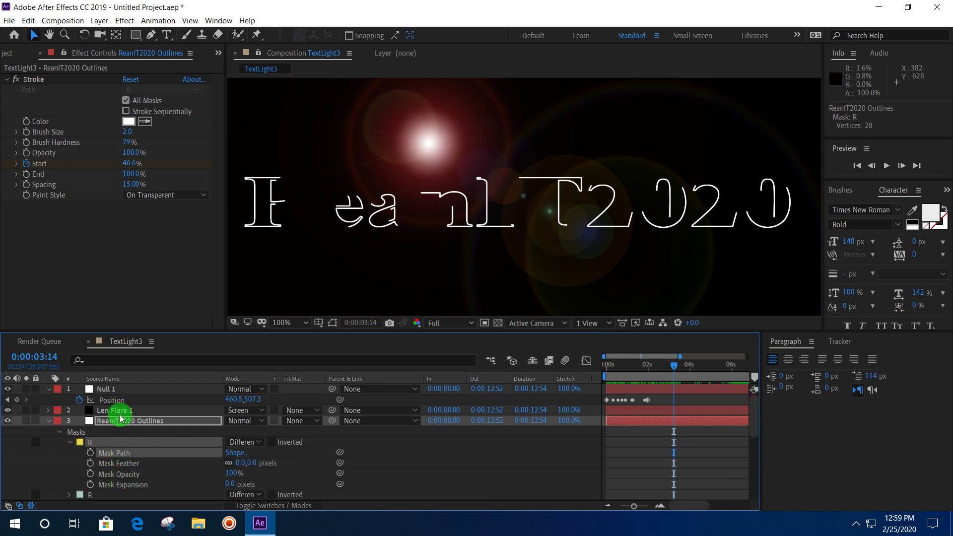
click(119, 399)
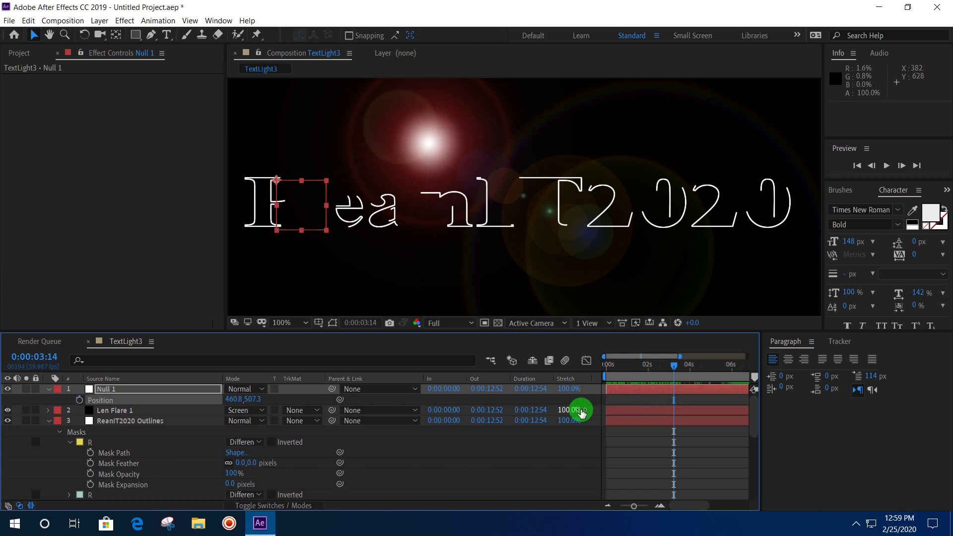
Replace Null 1's old Position animation with the pasted R mask path and scrub to check it
key(ctrl+z)
click(130, 403)
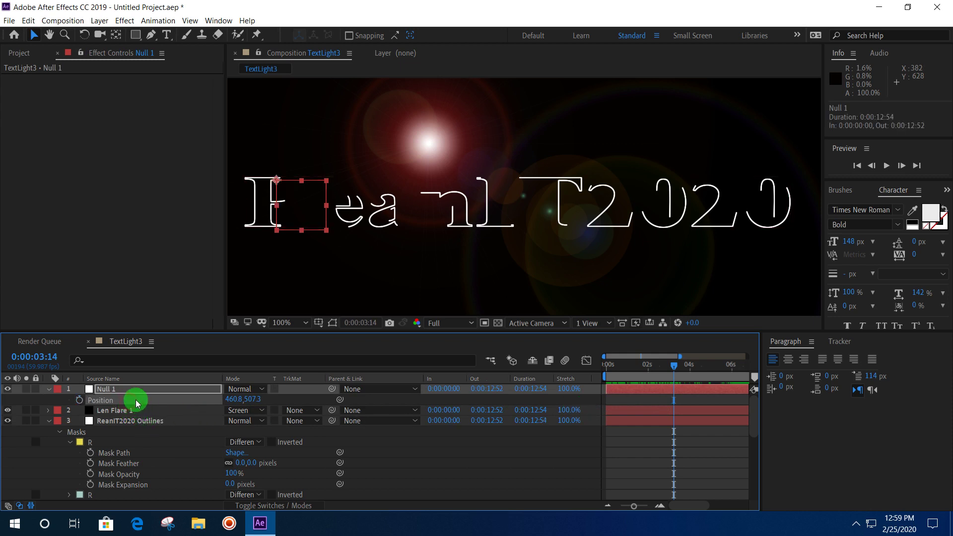
key(ctrl+v)
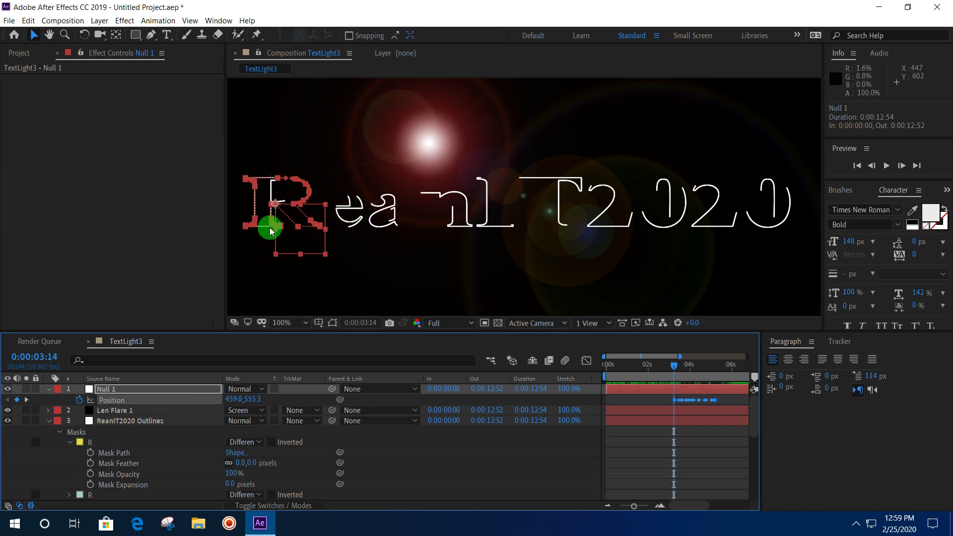
drag(676, 369, 672, 375)
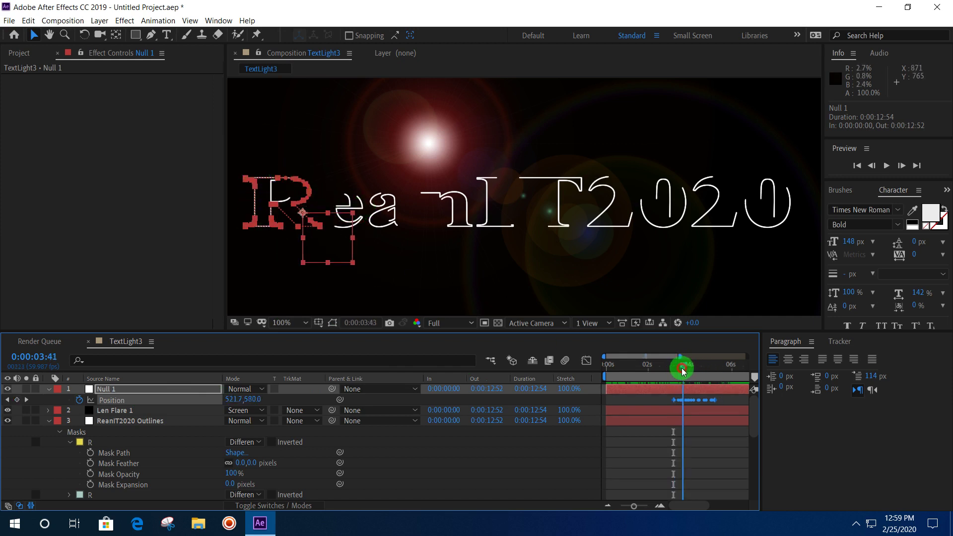
drag(672, 376, 705, 376)
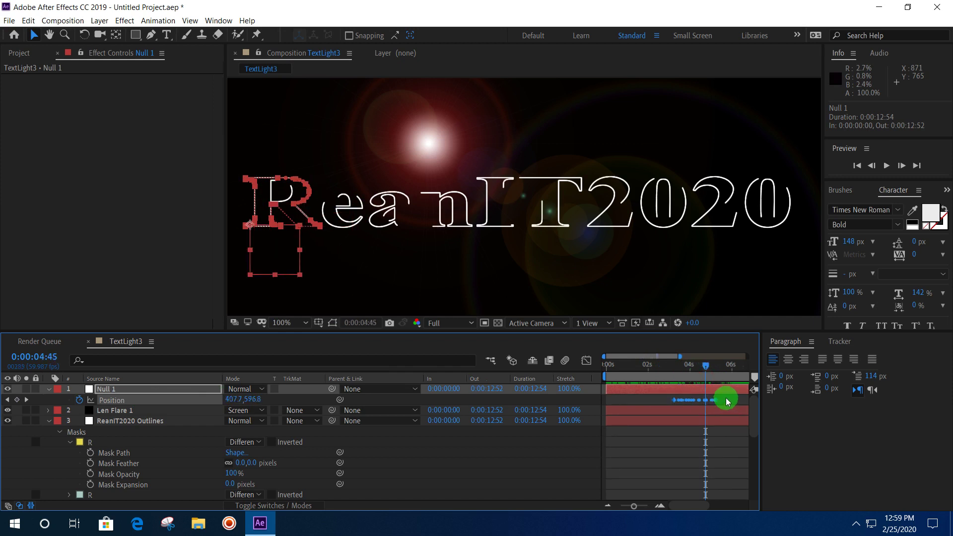
Select all of Null 1's Position keyframes and move them near the composition start
click(727, 401)
click(728, 400)
click(728, 397)
drag(729, 396, 657, 421)
click(713, 405)
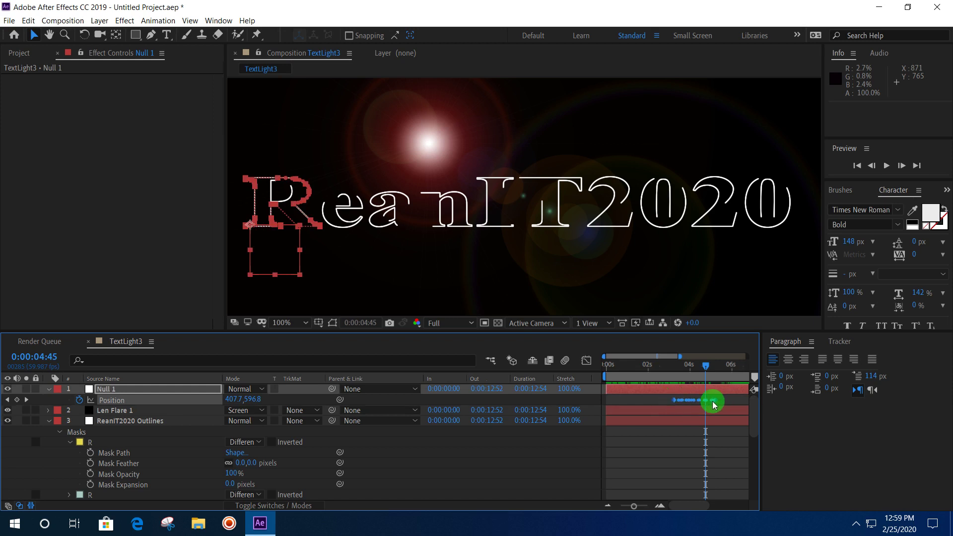
drag(693, 403, 627, 408)
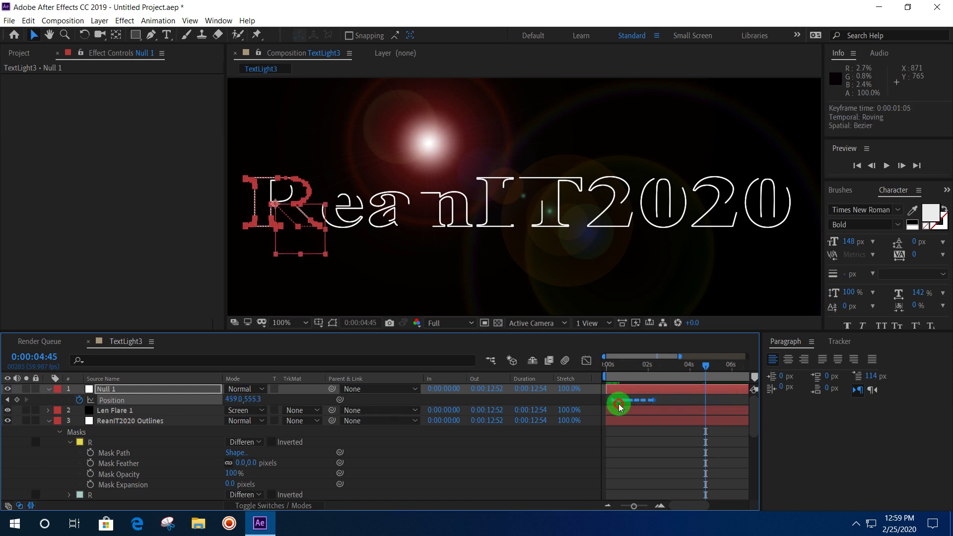
drag(701, 370, 540, 372)
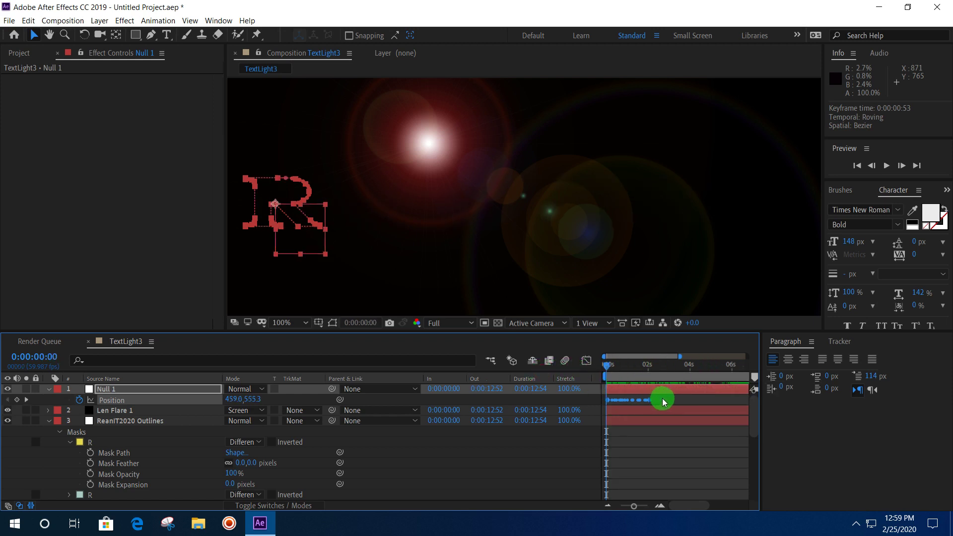
click(659, 402)
Stretch Null 1's keyframes so the last one lands at about six seconds
drag(649, 400, 728, 401)
drag(609, 366, 734, 384)
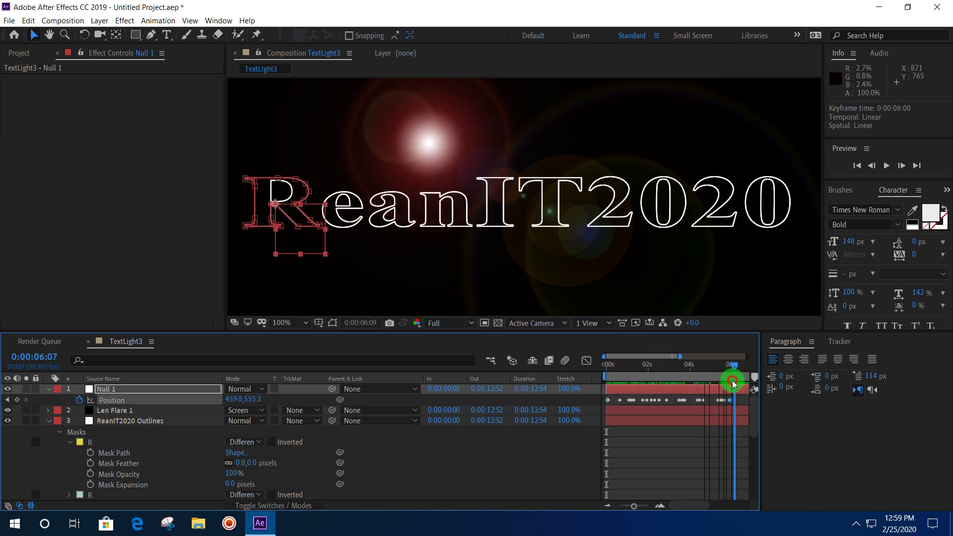
drag(732, 384, 732, 384)
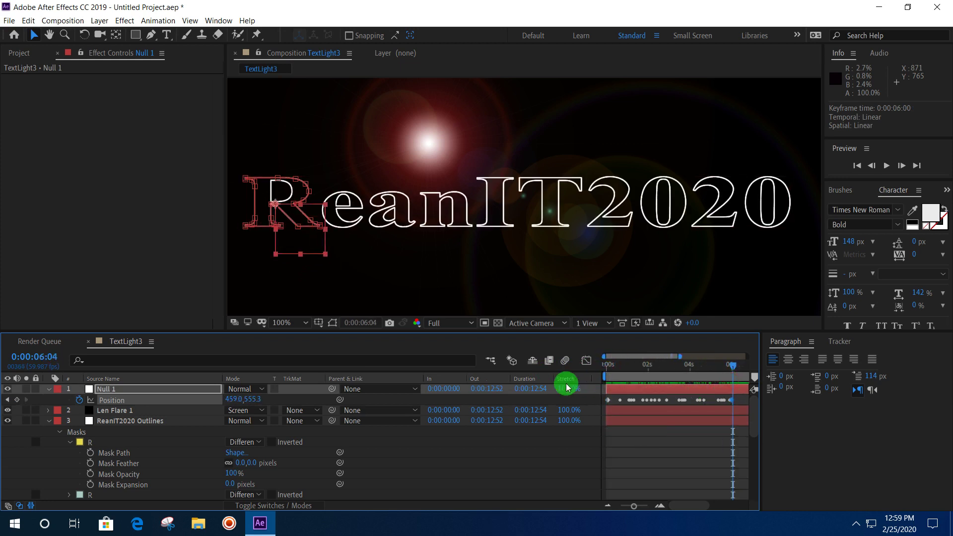
click(742, 401)
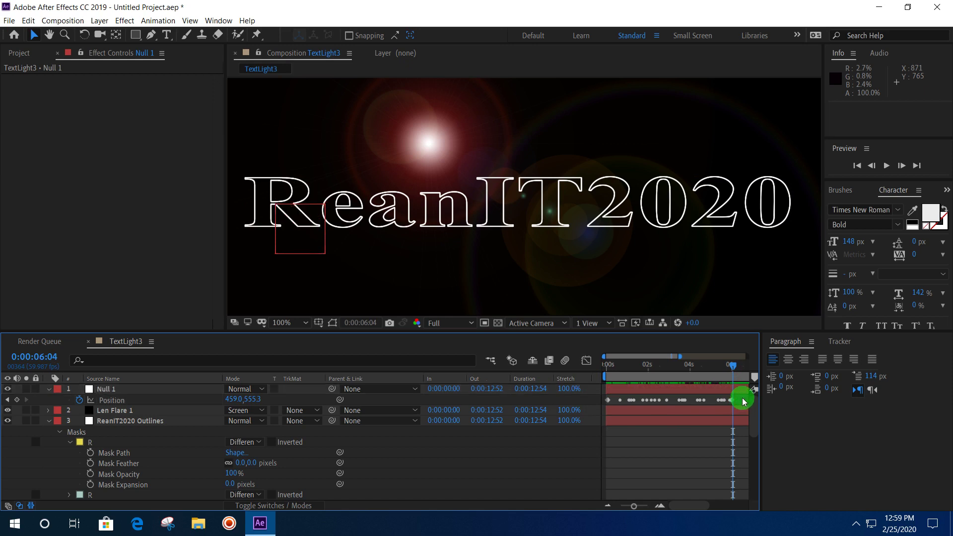
drag(742, 402, 594, 410)
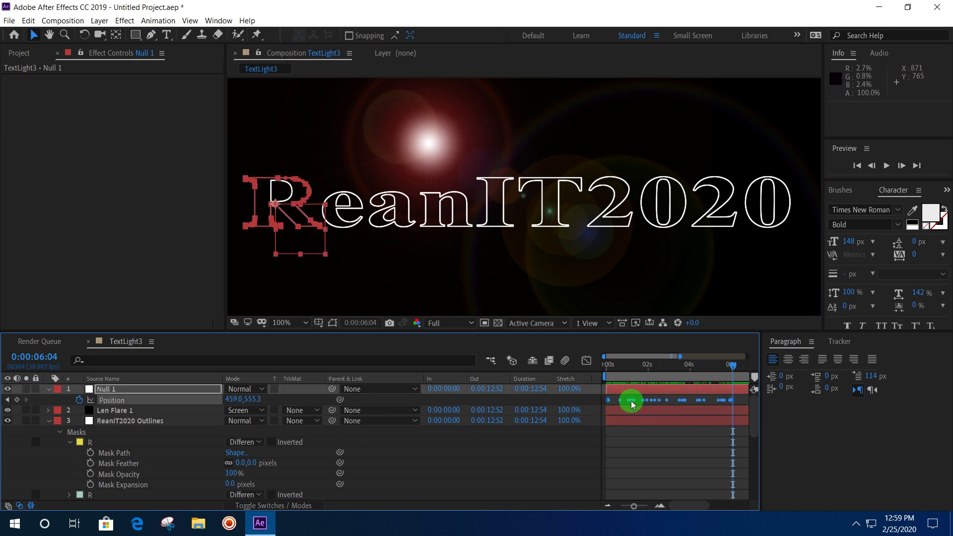
right_click(632, 403)
Apply Keyframe Assistant > Time-Reverse Keyframes to Null 1's Position keyframes
mouse_move(694, 391)
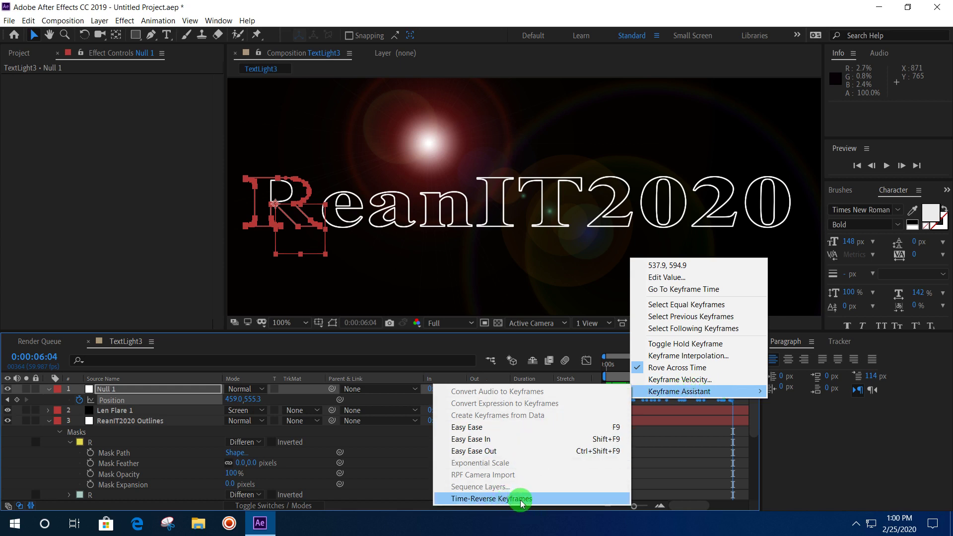
click(498, 502)
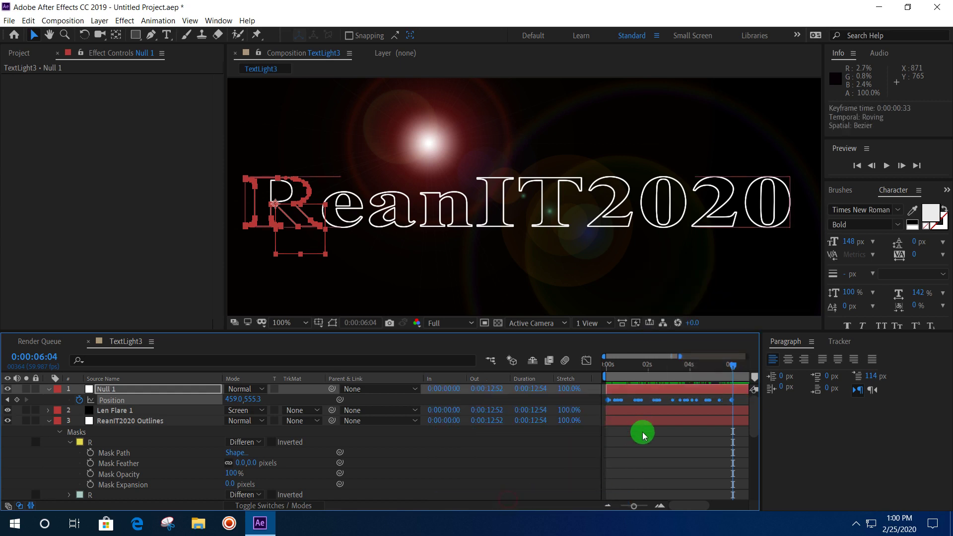
Collapse ReanIT2020 Outlines and scrub to 0:00:06:00, comparing Null 1 with the drawn-on stroke
mouse_move(732, 366)
mouse_down()
mouse_move(640, 383)
mouse_move(655, 401)
mouse_move(752, 421)
mouse_move(743, 408)
mouse_up()
drag(744, 371, 610, 388)
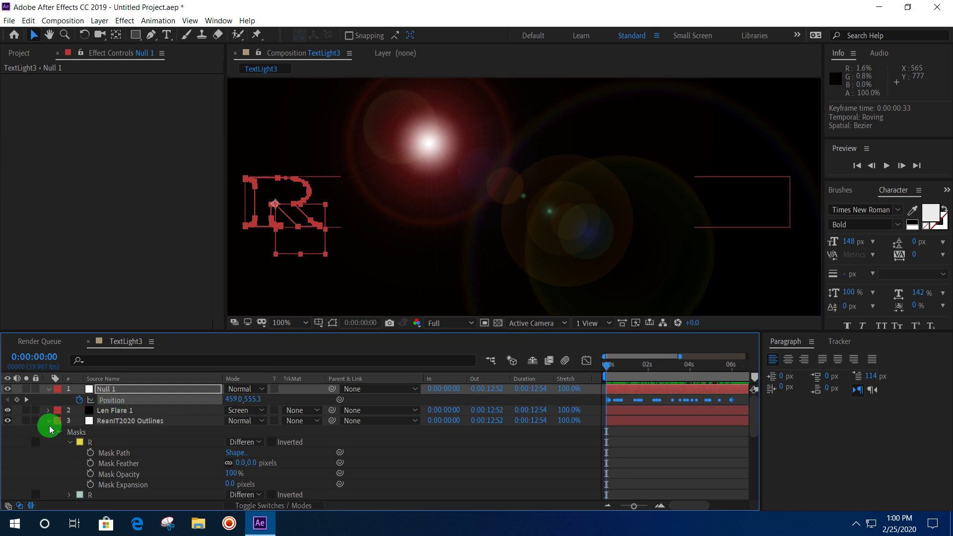
click(49, 421)
click(64, 446)
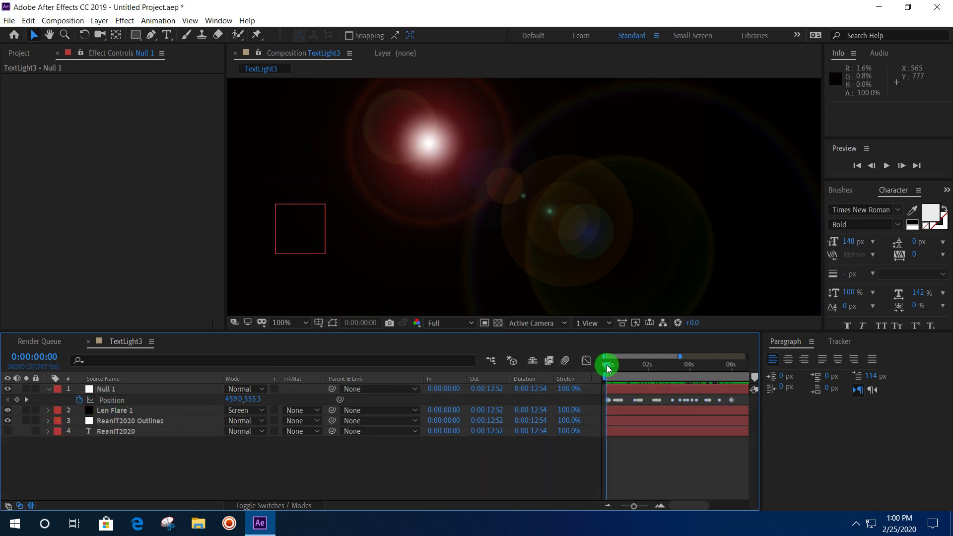
drag(608, 364, 699, 379)
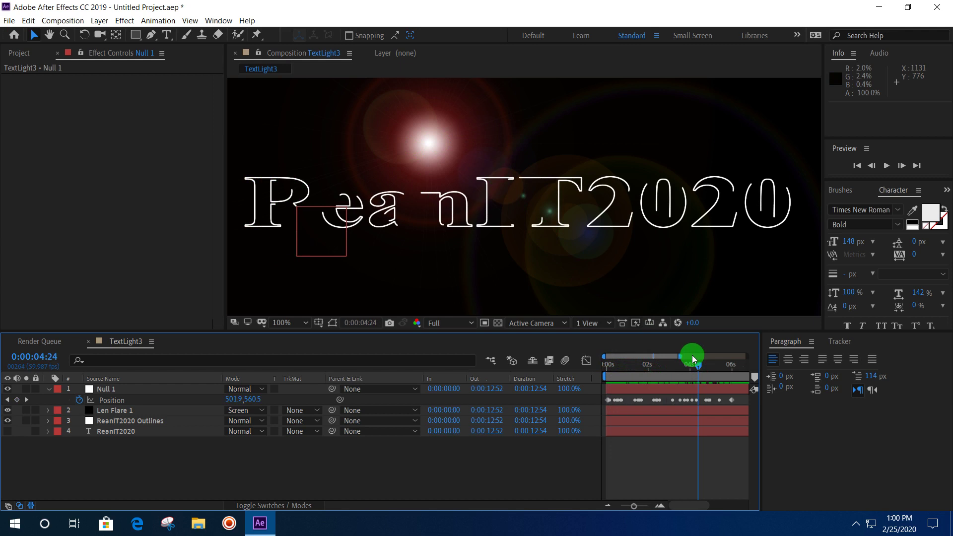
drag(698, 367, 733, 374)
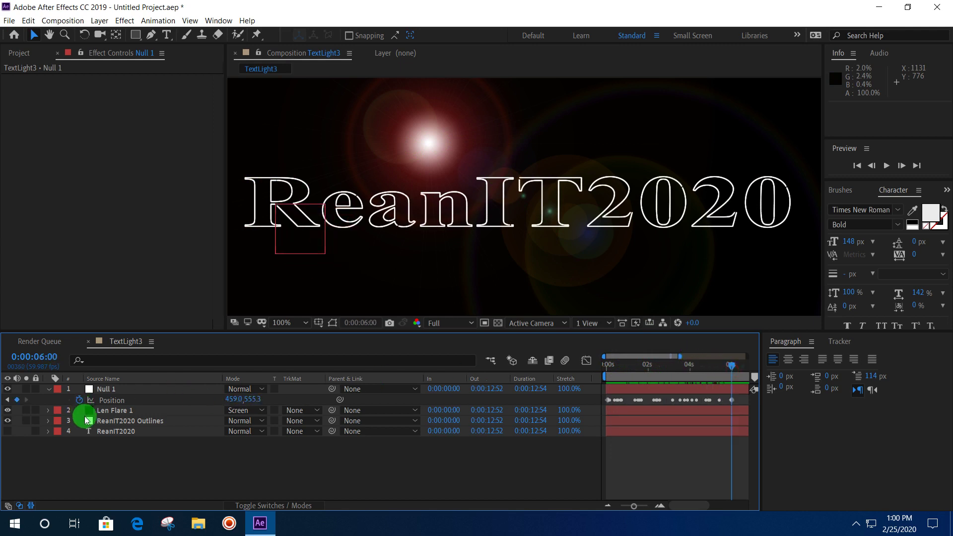
click(125, 398)
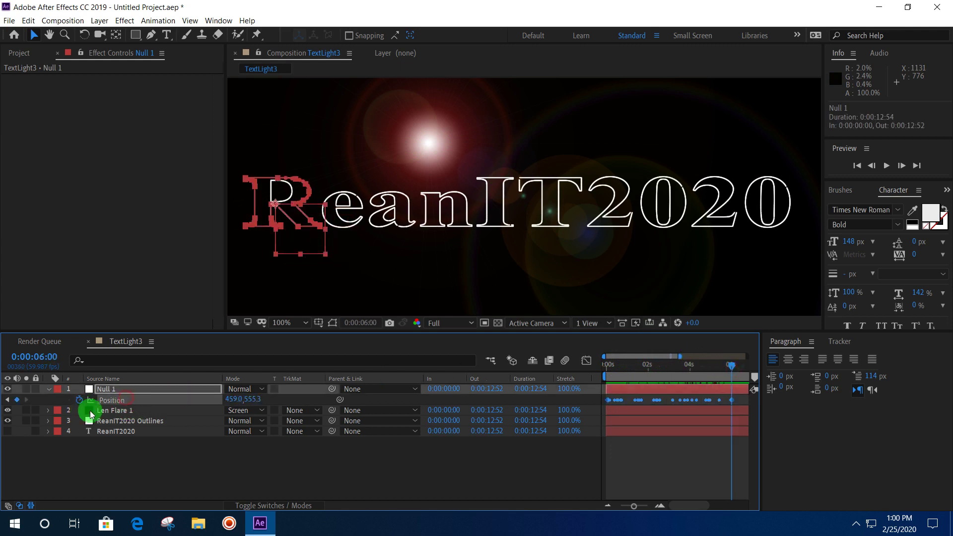
Pick-whip Len Flare 1's Lens Flare Flare Center to Null 1's Position and scrub to verify
click(48, 410)
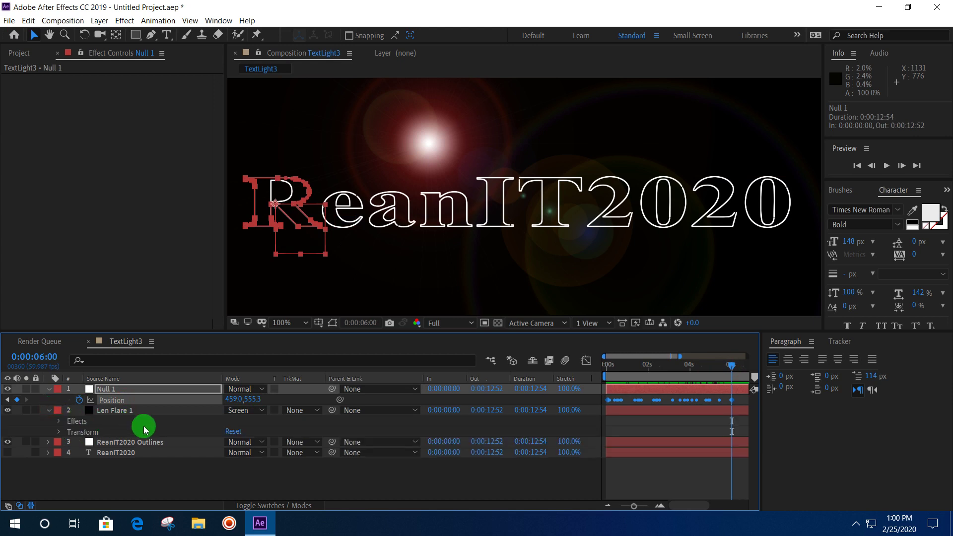
click(59, 421)
click(70, 432)
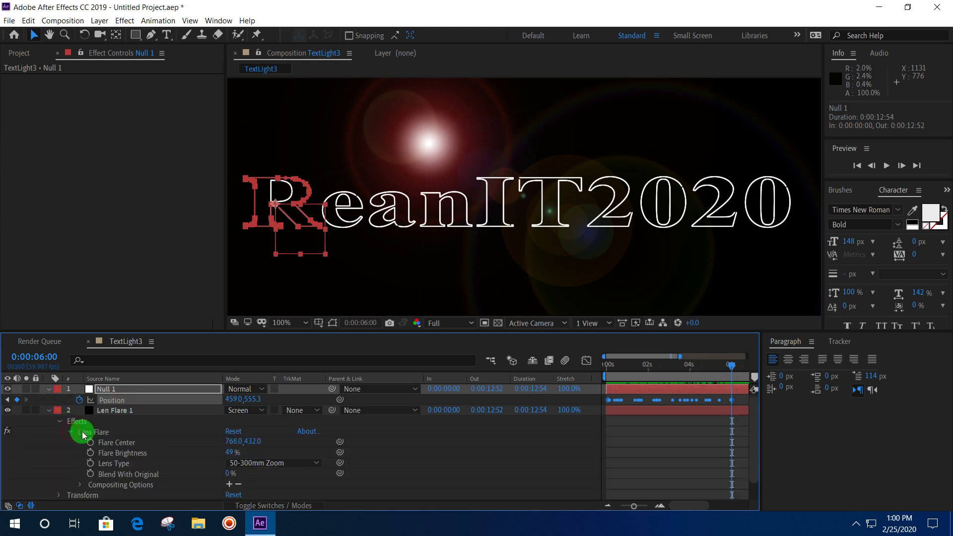
click(130, 444)
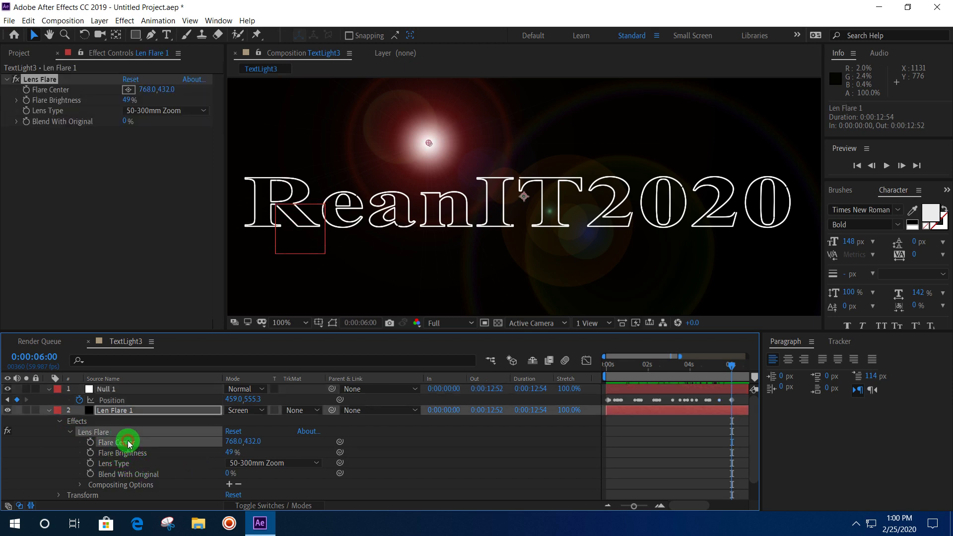
drag(340, 442, 135, 403)
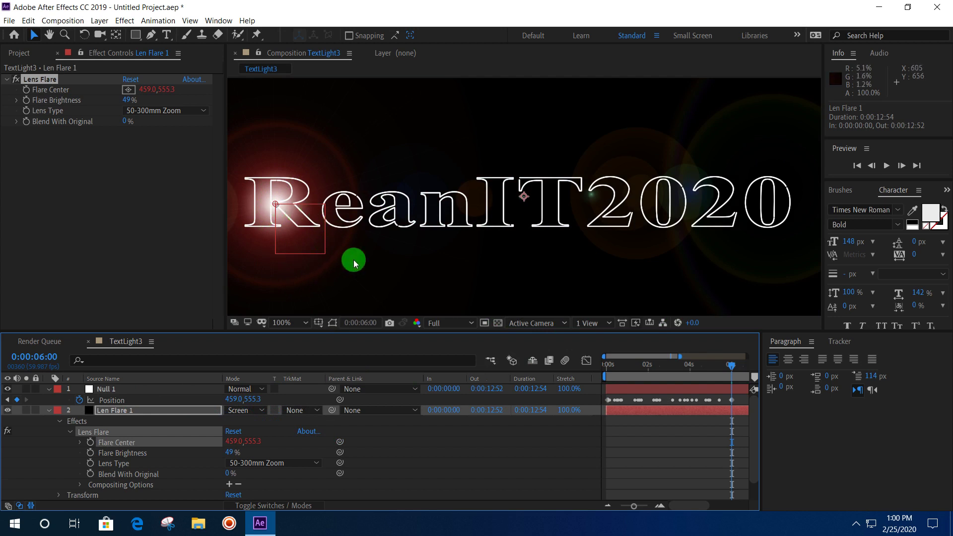
mouse_move(732, 370)
mouse_down()
mouse_move(622, 384)
mouse_move(731, 420)
mouse_up()
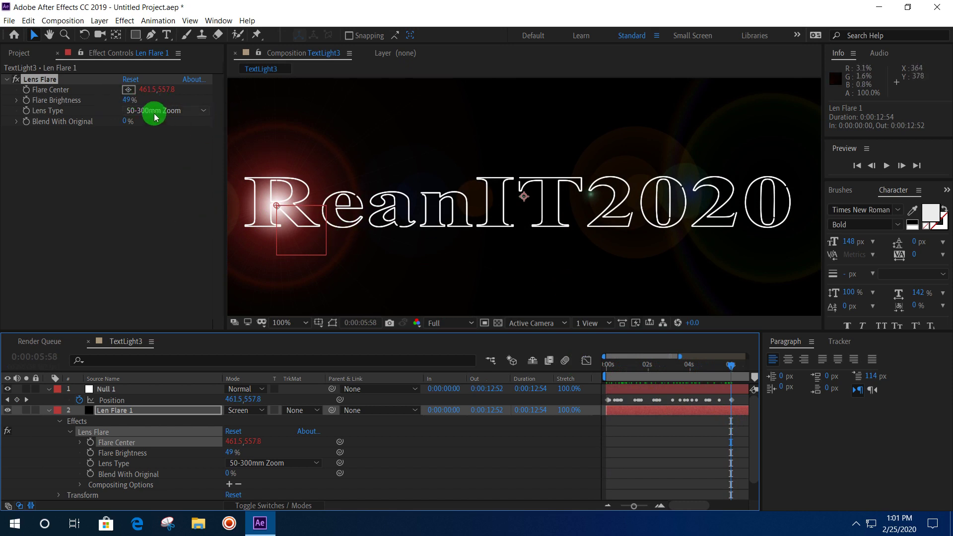
drag(733, 369, 568, 365)
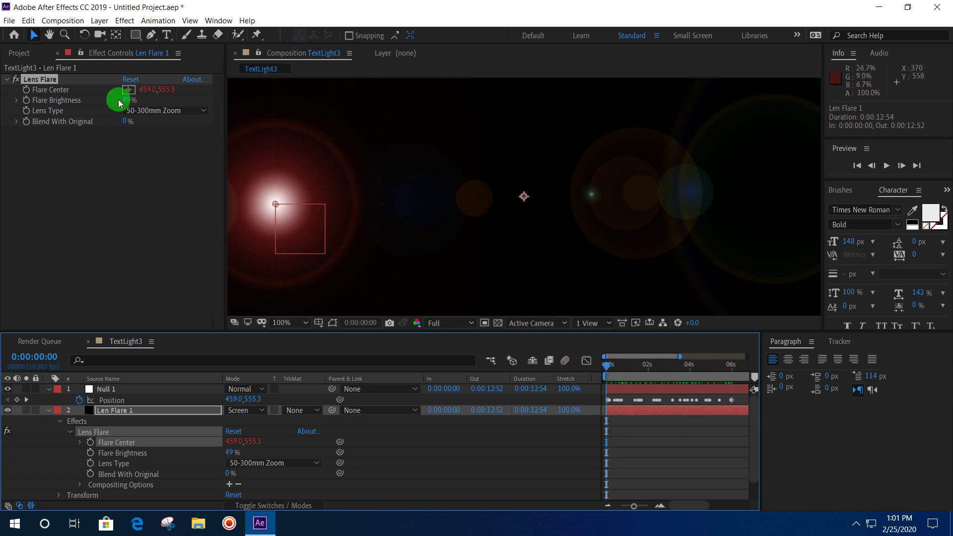
Lower Len Flare 1's Flare Brightness to 18% and set the view to 50%
drag(131, 103, 112, 101)
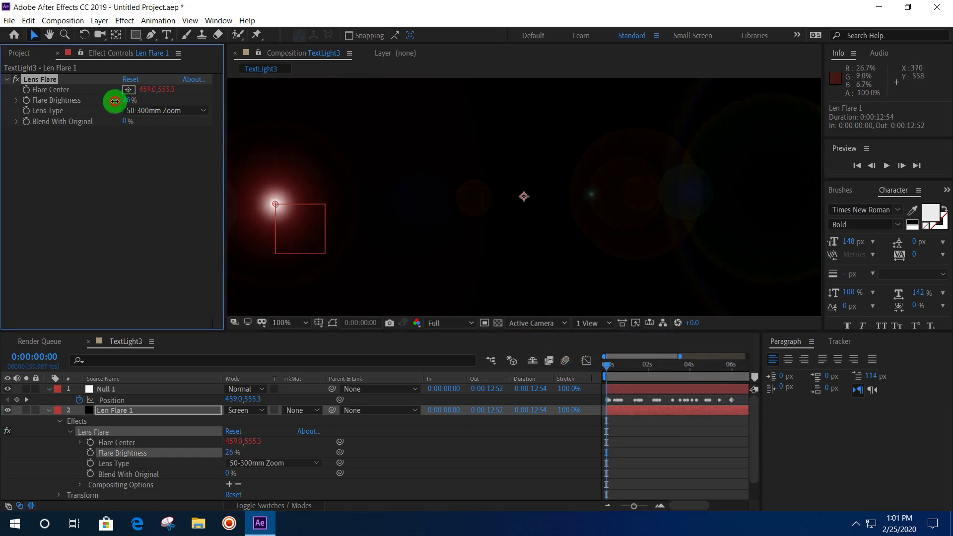
drag(110, 101, 110, 101)
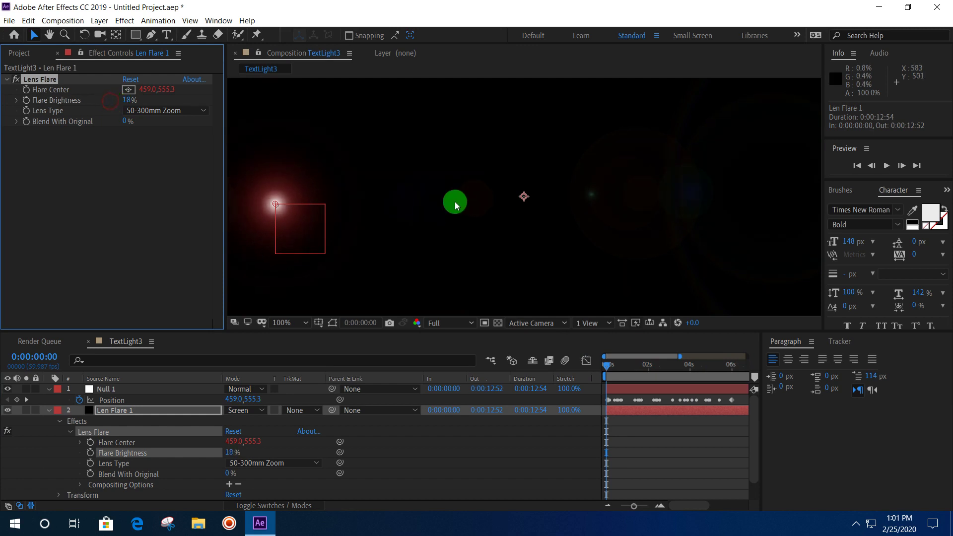
key(comma)
key(comma)
key(comma)
key(period)
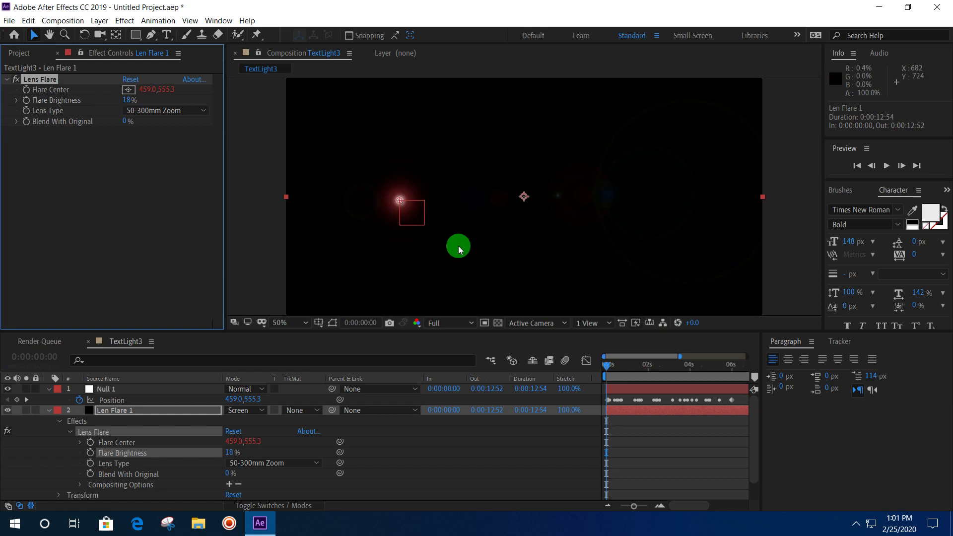
Collapse Len Flare 1 and scrub through to preview the flare tracing the R
click(47, 410)
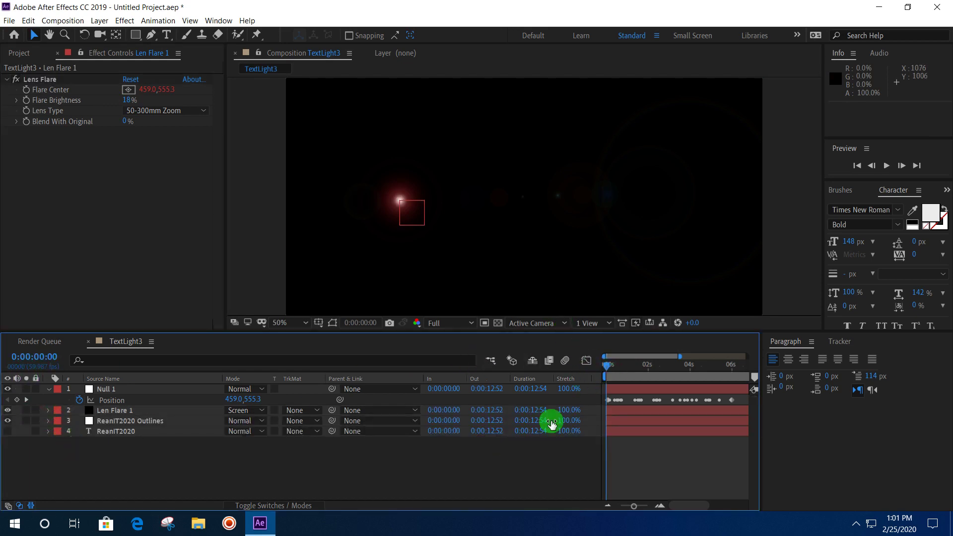
drag(608, 366, 730, 401)
click(130, 89)
click(731, 359)
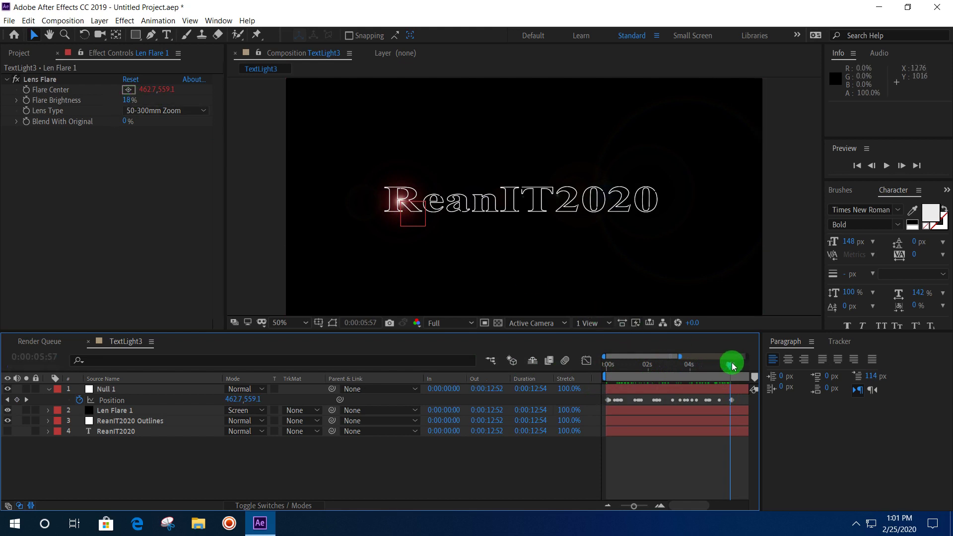
drag(732, 365, 587, 372)
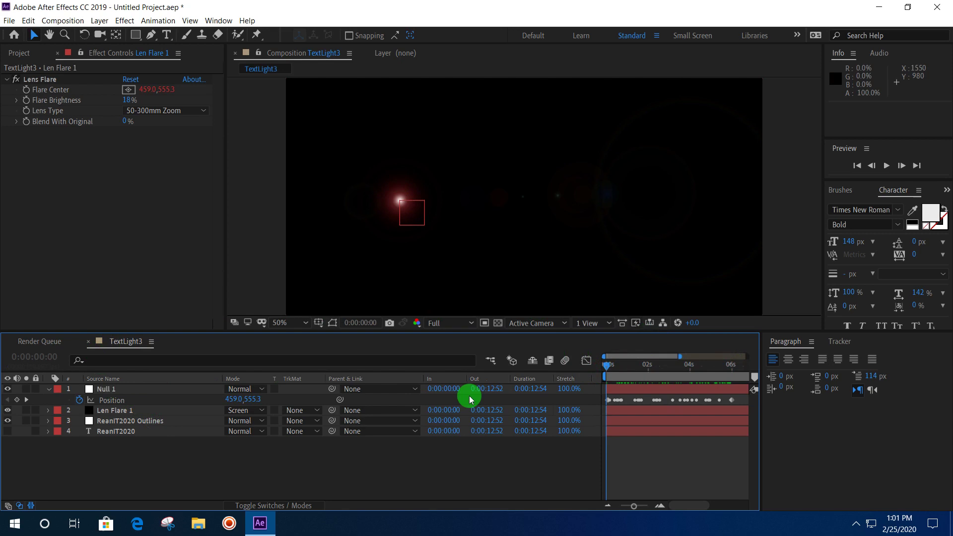
Duplicate Len Flare 1 and drag the copy to the top of the layer stack
click(105, 388)
click(113, 400)
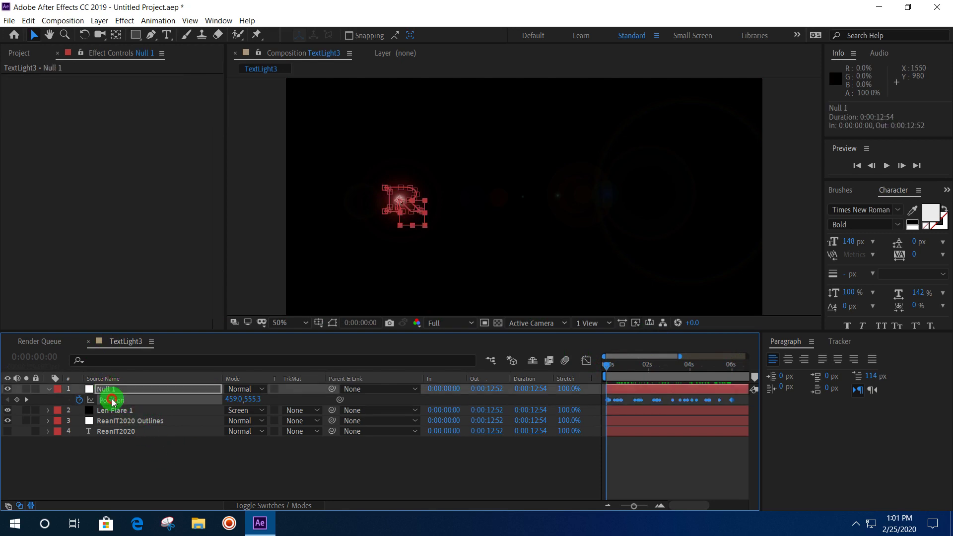
click(117, 411)
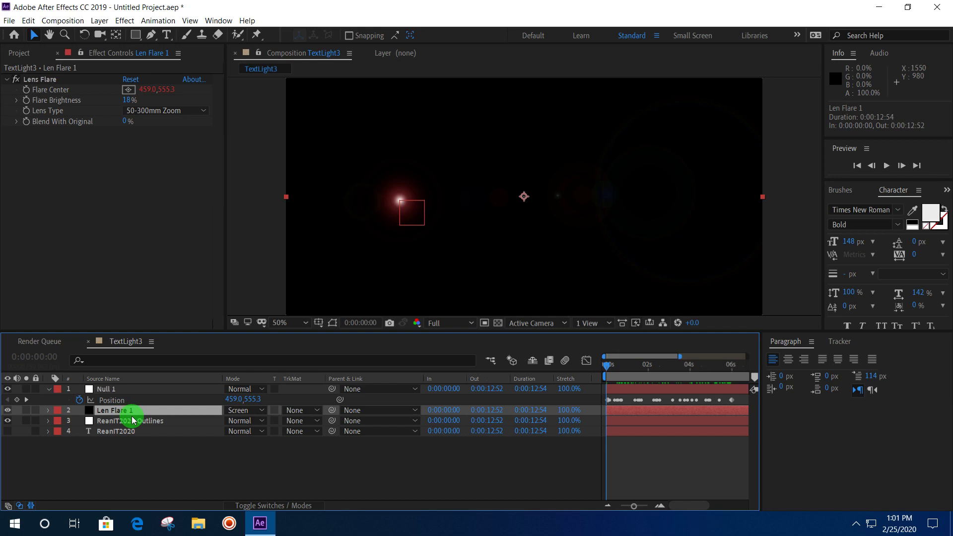
key(ctrl+d)
drag(132, 413, 134, 408)
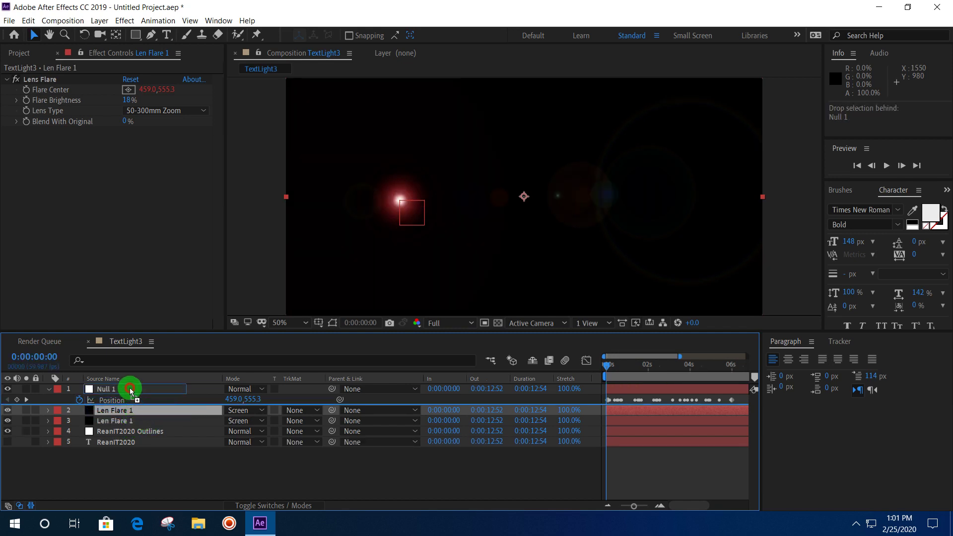
drag(134, 415, 128, 389)
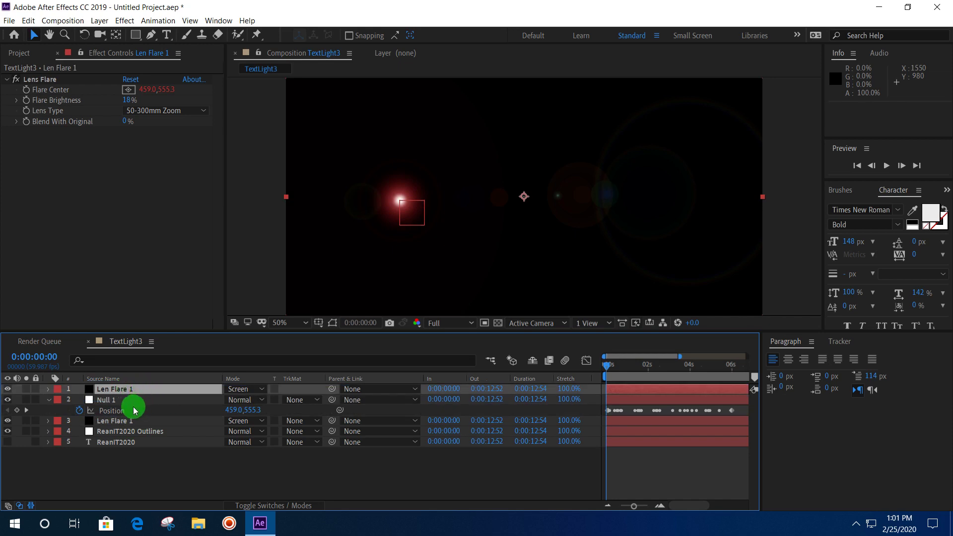
Rename the top flare layer to Len Flare 2
right_click(129, 388)
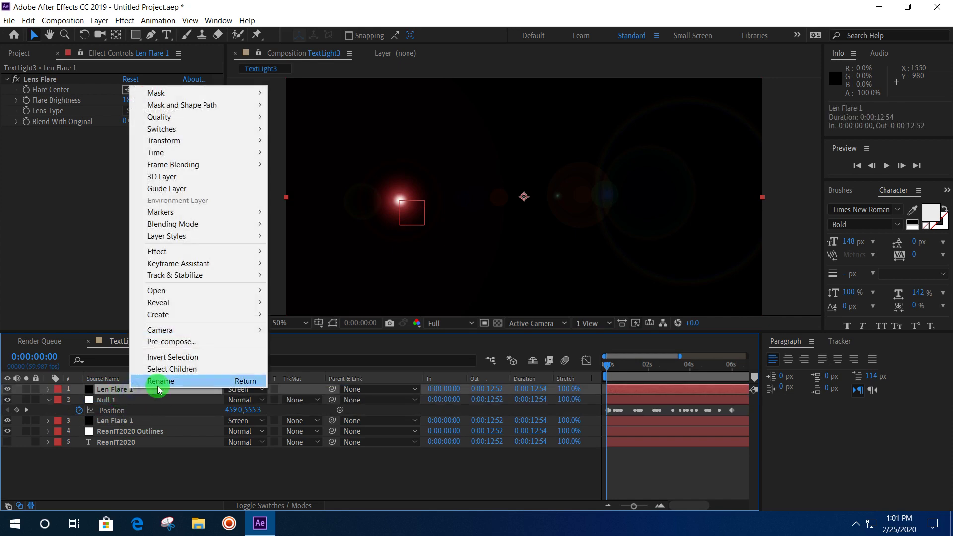
click(149, 386)
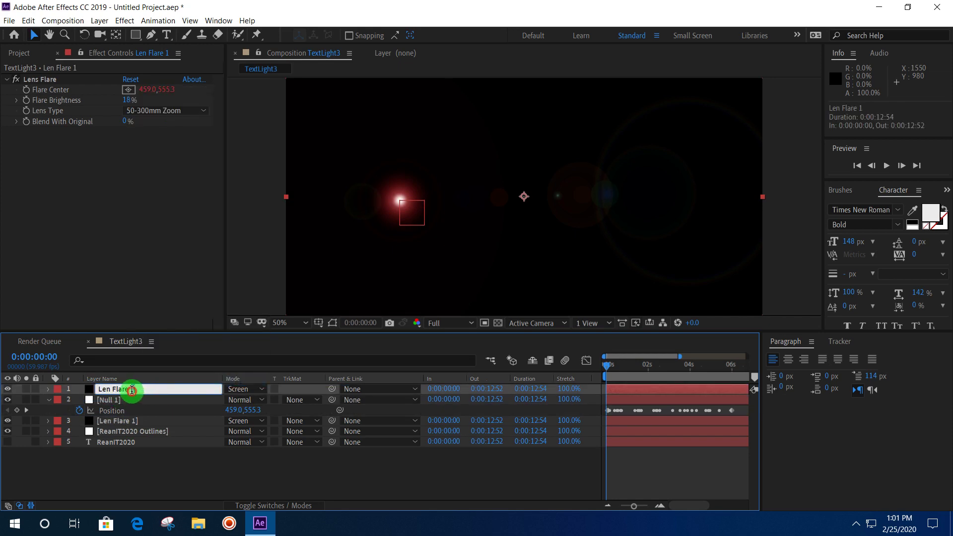
text(2)
click(139, 401)
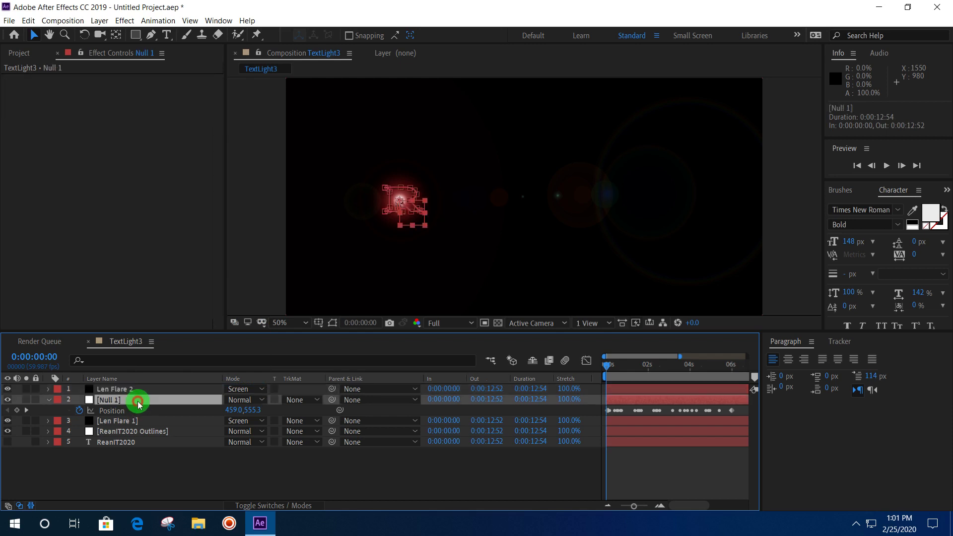
click(142, 390)
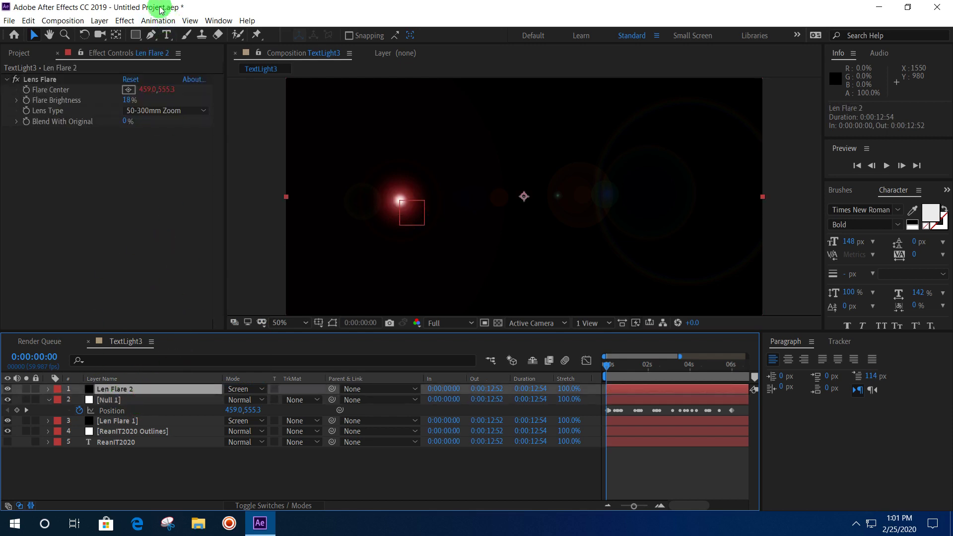
click(99, 20)
Add Null 2 at 960,540 with its Position shown, and reveal the ReanIT2020 Outlines masks
mouse_move(148, 32)
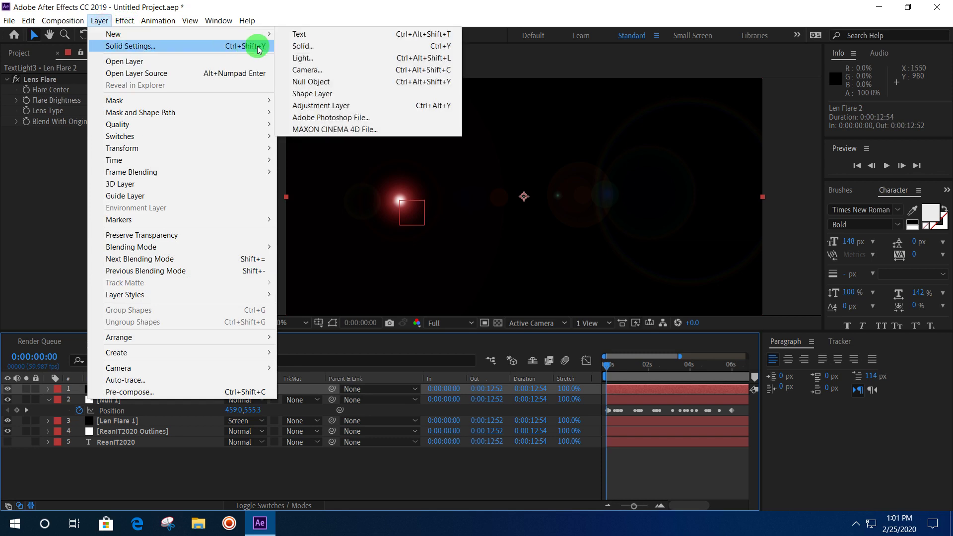
click(326, 82)
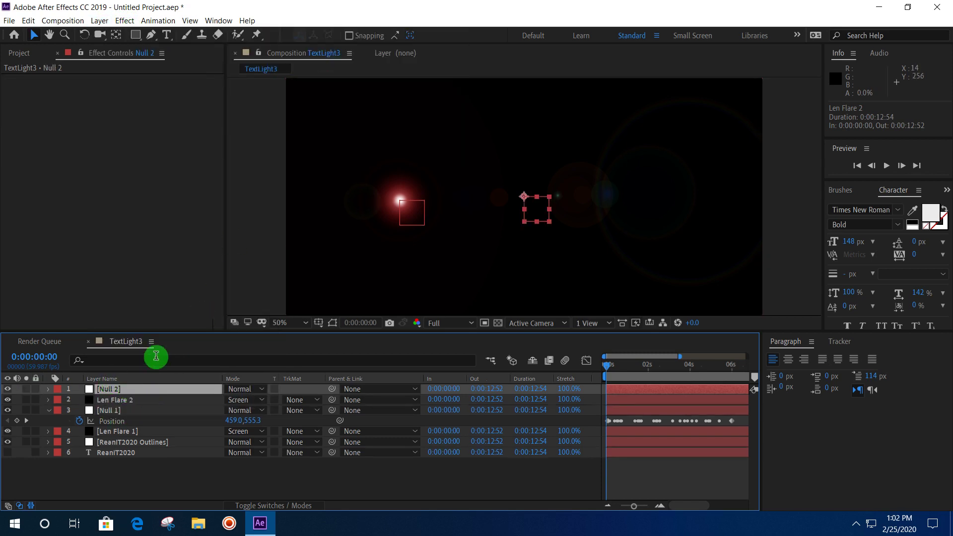
key(p)
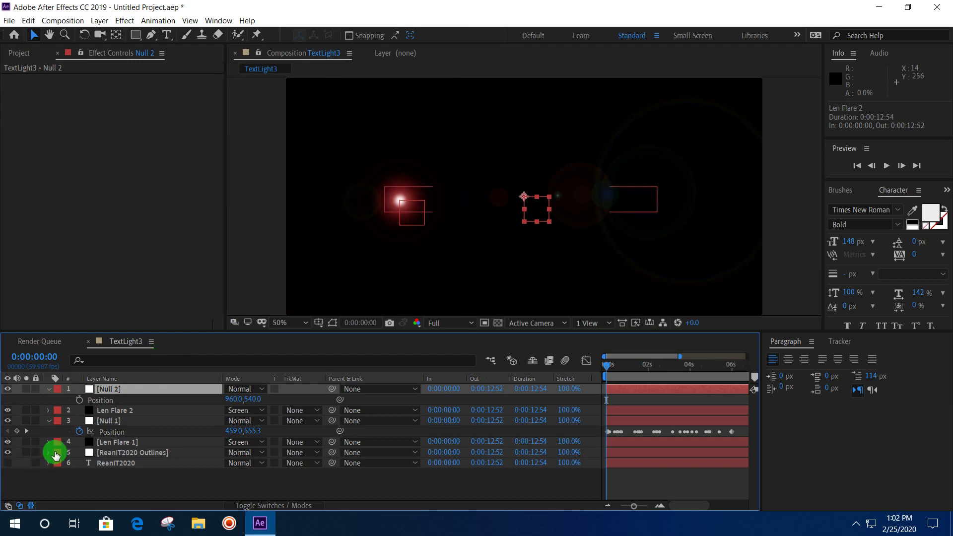
click(48, 456)
key(m)
key(m)
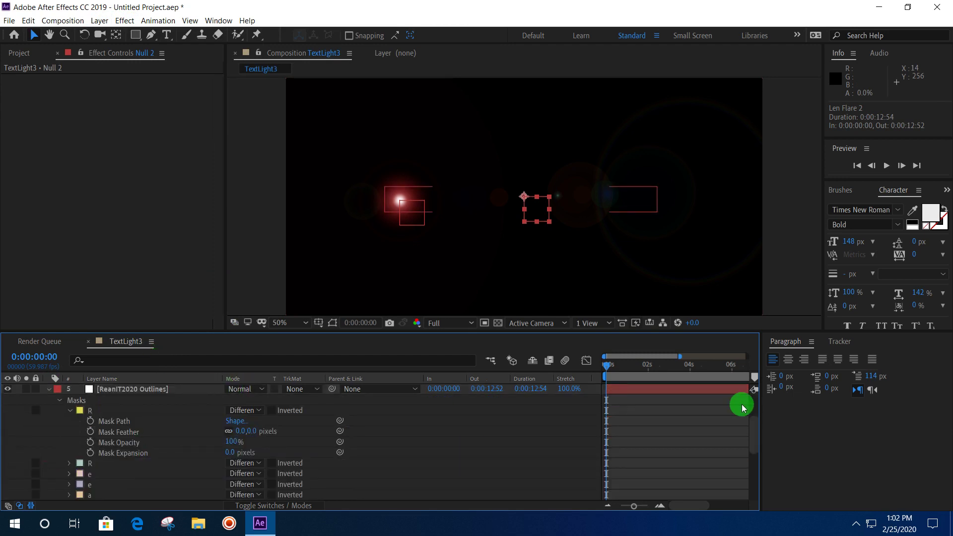
Scrub to where the outline text shows, then expand the second 'e' mask and select its Mask Path
mouse_move(607, 368)
mouse_down()
mouse_move(736, 389)
mouse_move(729, 385)
mouse_up()
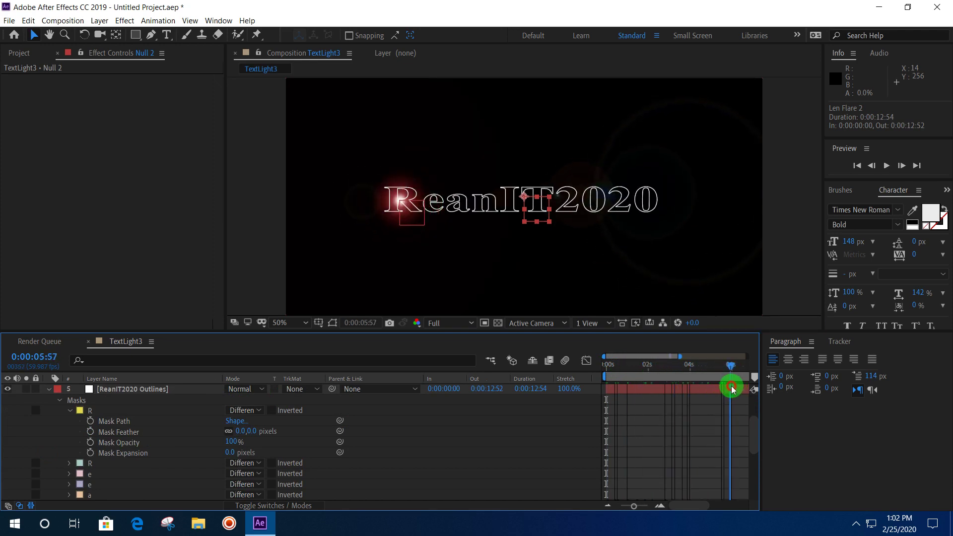
mouse_move(755, 430)
mouse_down()
mouse_move(762, 462)
mouse_move(756, 447)
mouse_up()
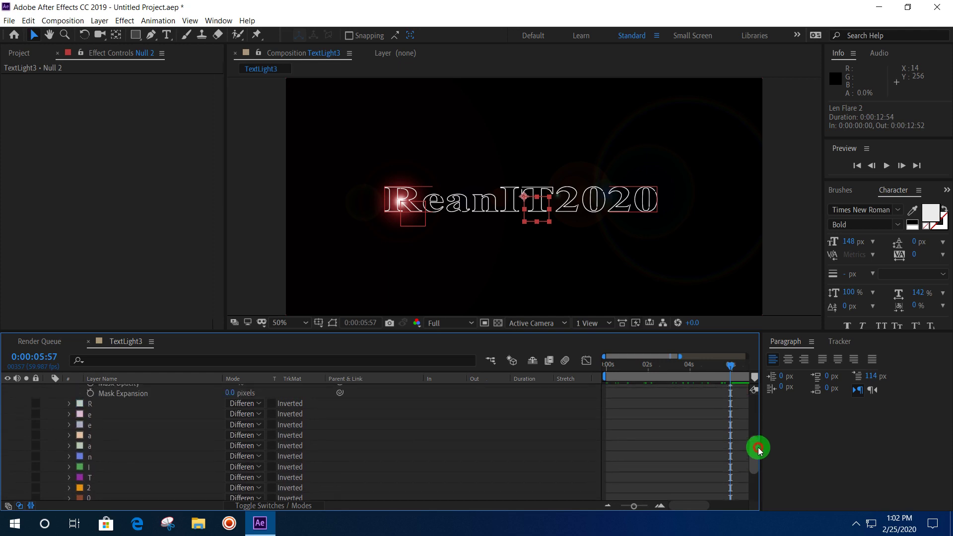
click(91, 425)
click(87, 414)
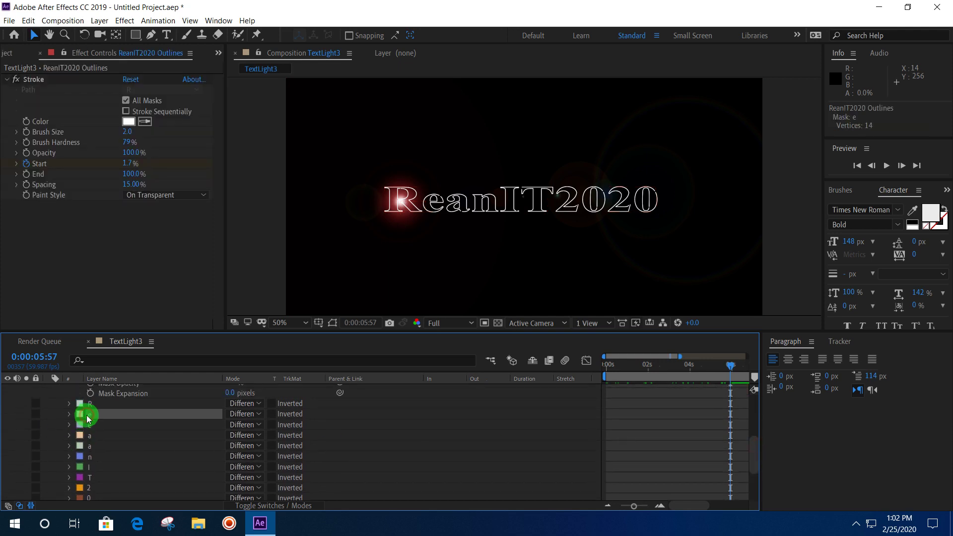
scroll(754, 414, up, 10)
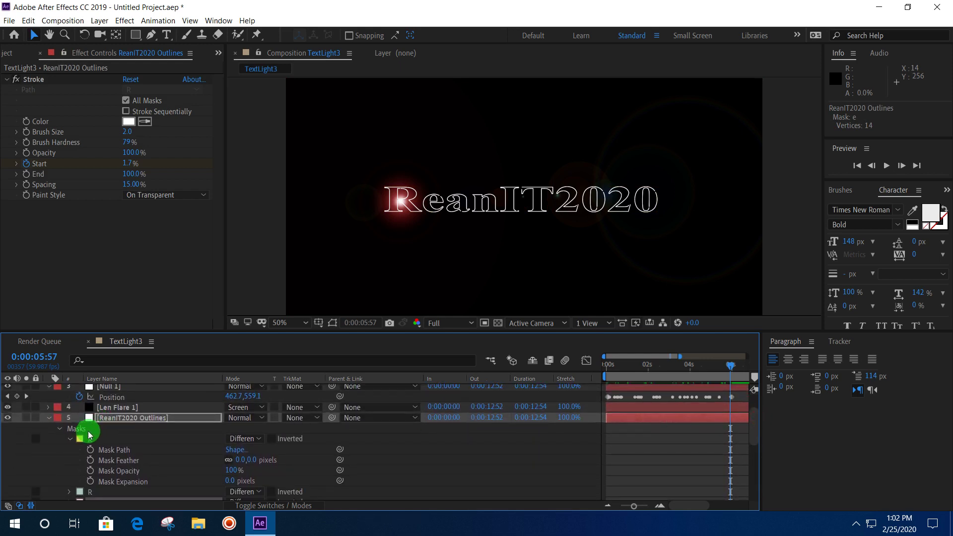
mouse_move(755, 426)
mouse_down()
mouse_move(757, 409)
mouse_move(763, 425)
mouse_up()
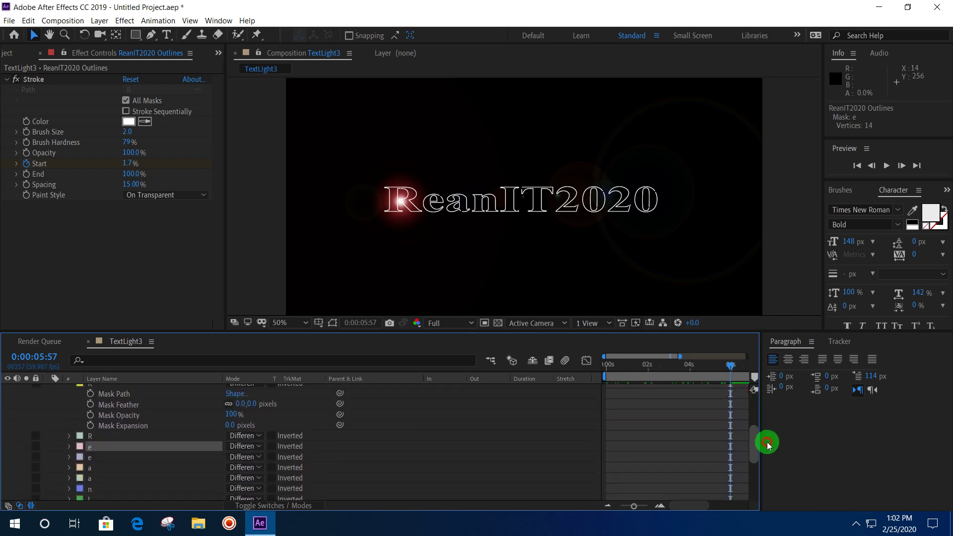
drag(762, 425, 768, 445)
click(90, 440)
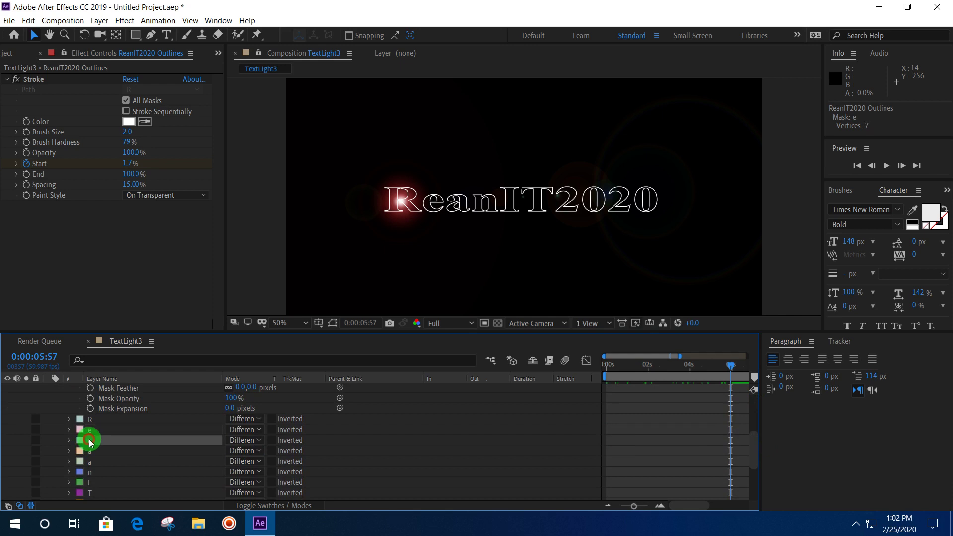
click(69, 440)
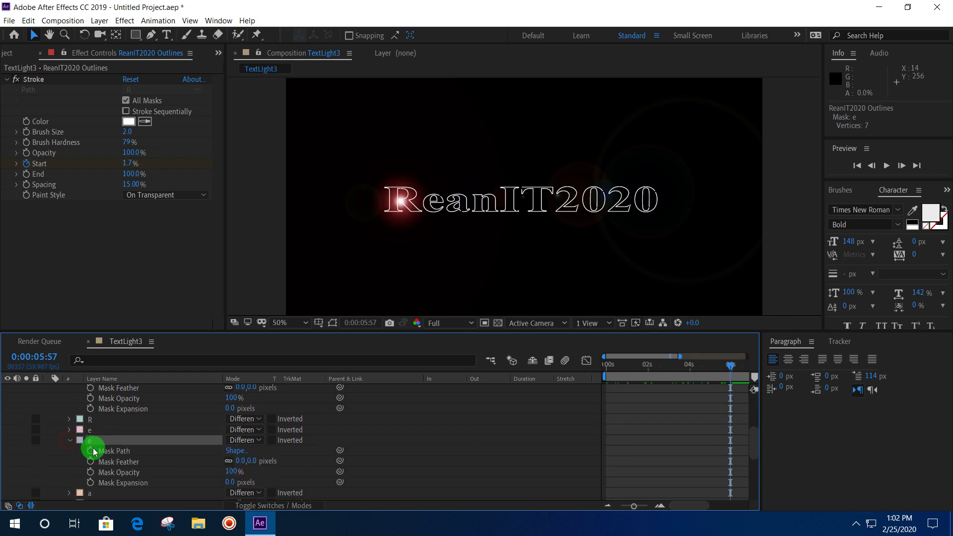
click(111, 451)
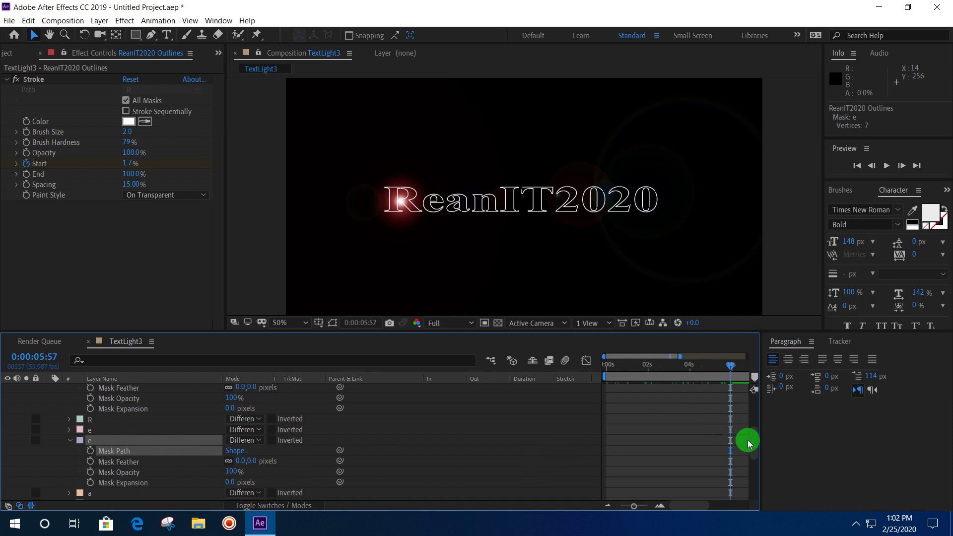
drag(748, 443, 753, 396)
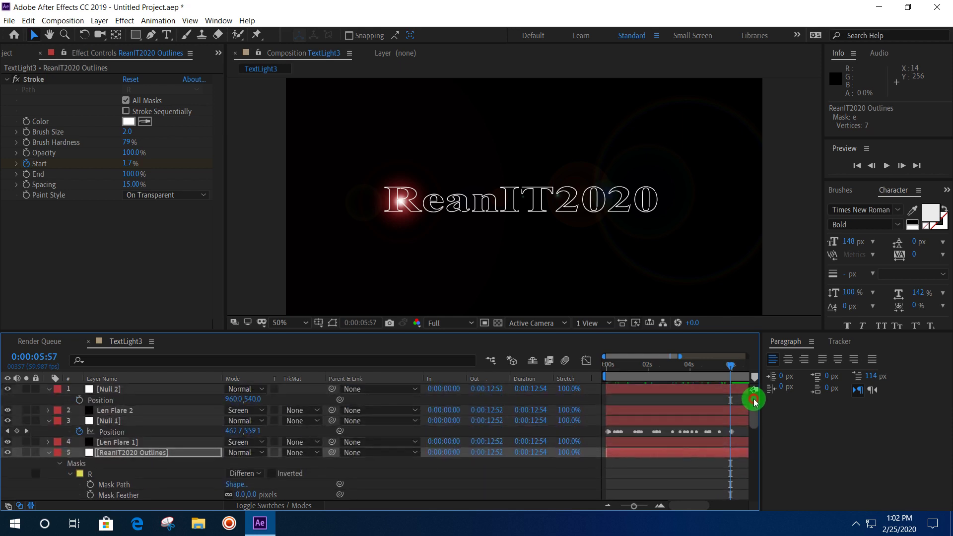
click(133, 399)
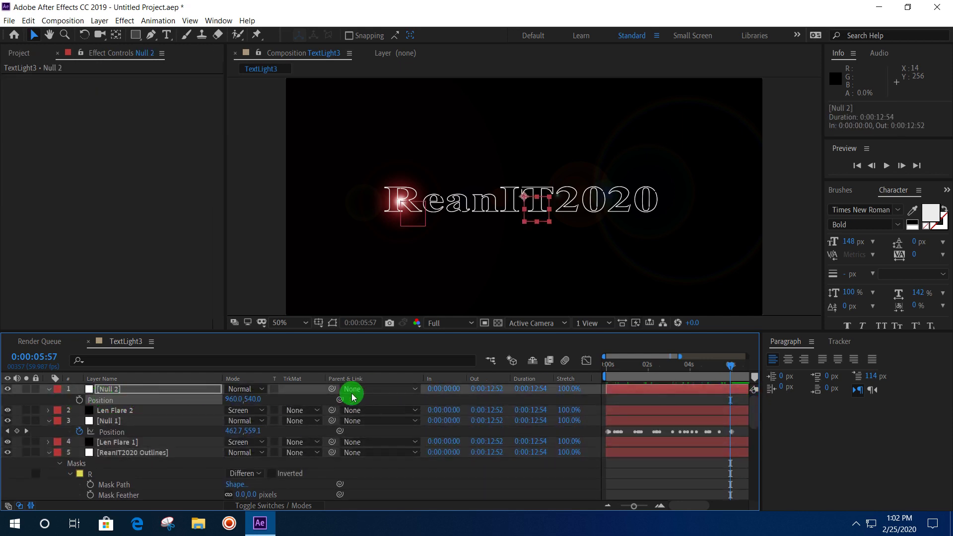
drag(732, 367, 586, 367)
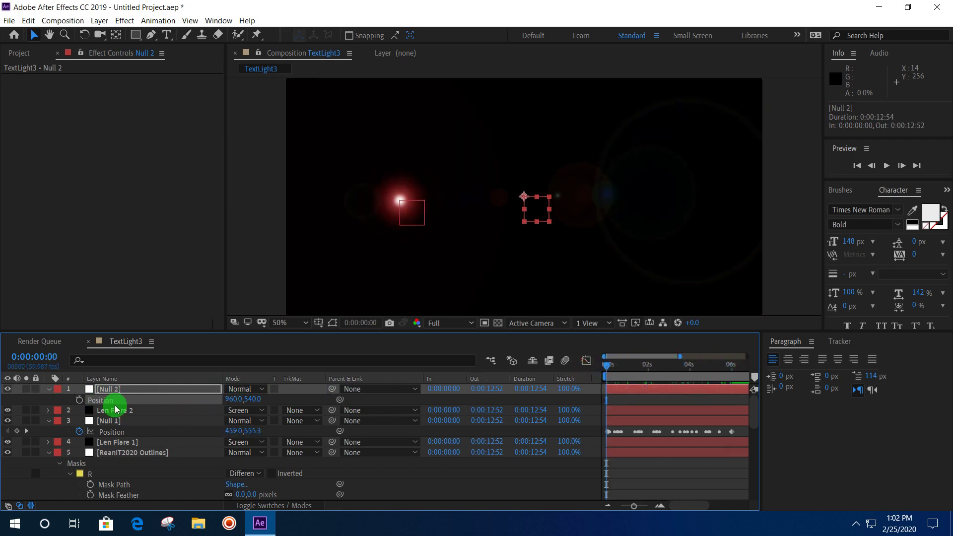
key(ctrl+v)
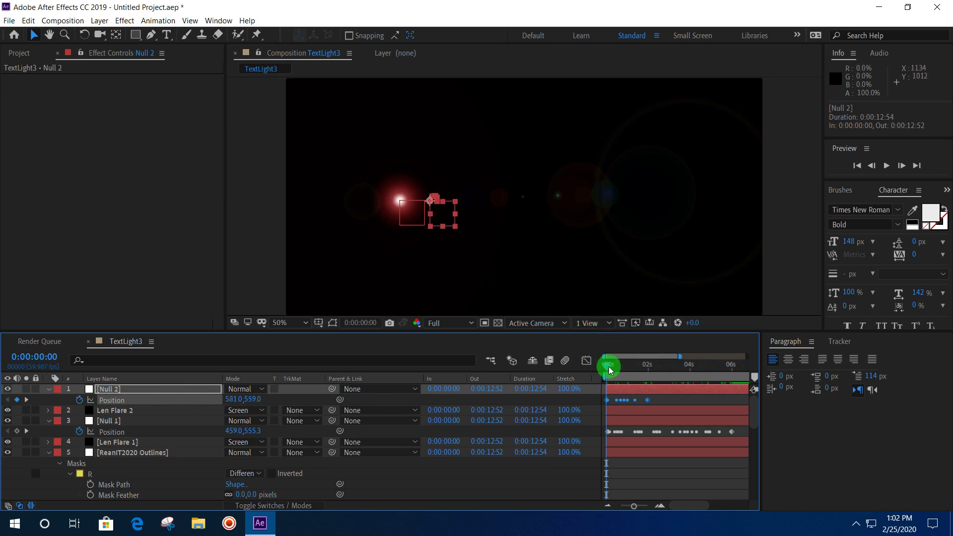
mouse_move(612, 368)
mouse_down()
mouse_move(680, 384)
mouse_move(599, 373)
mouse_up()
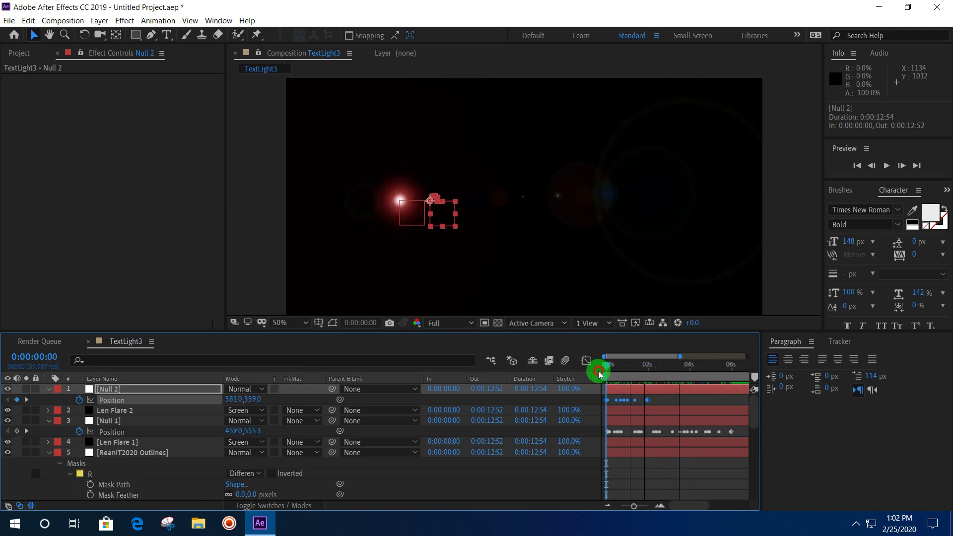
click(666, 390)
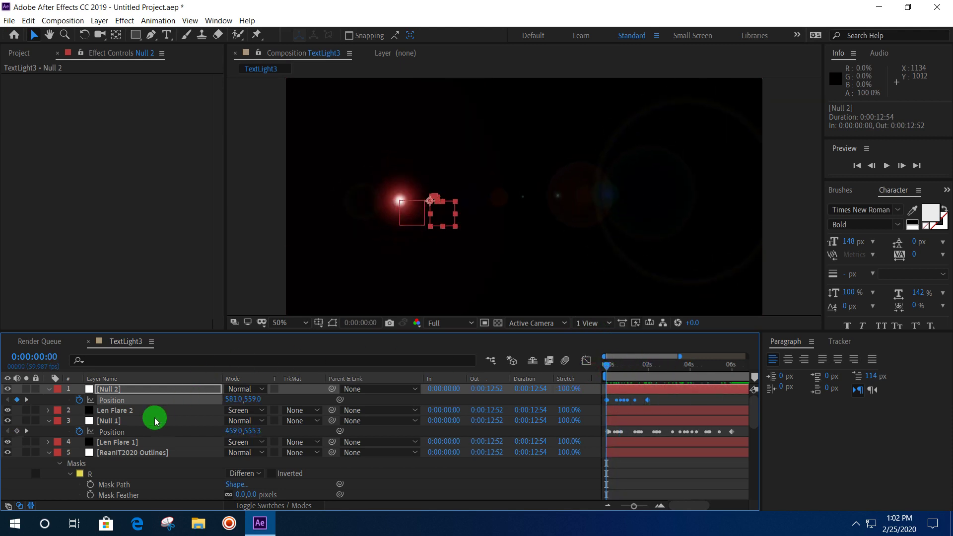
key(ctrl+z)
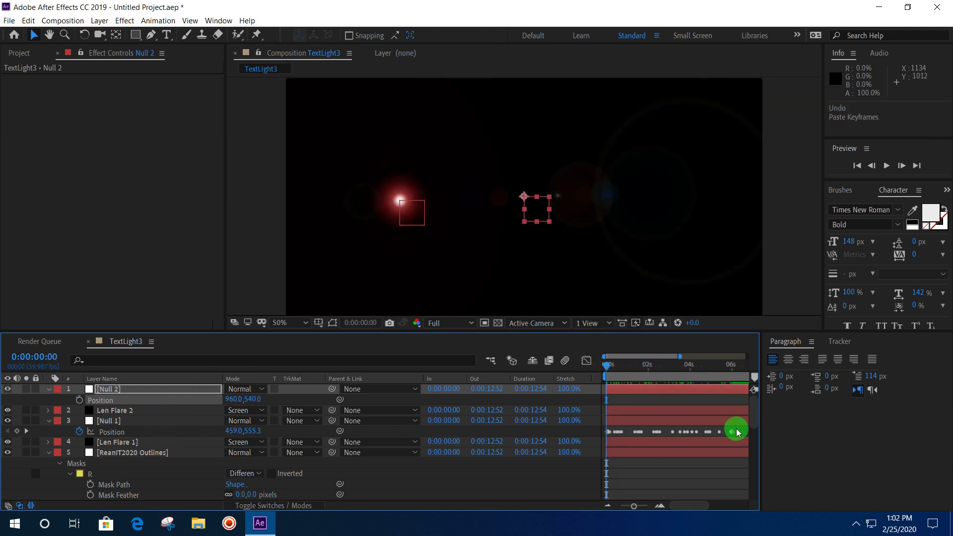
drag(753, 404, 760, 443)
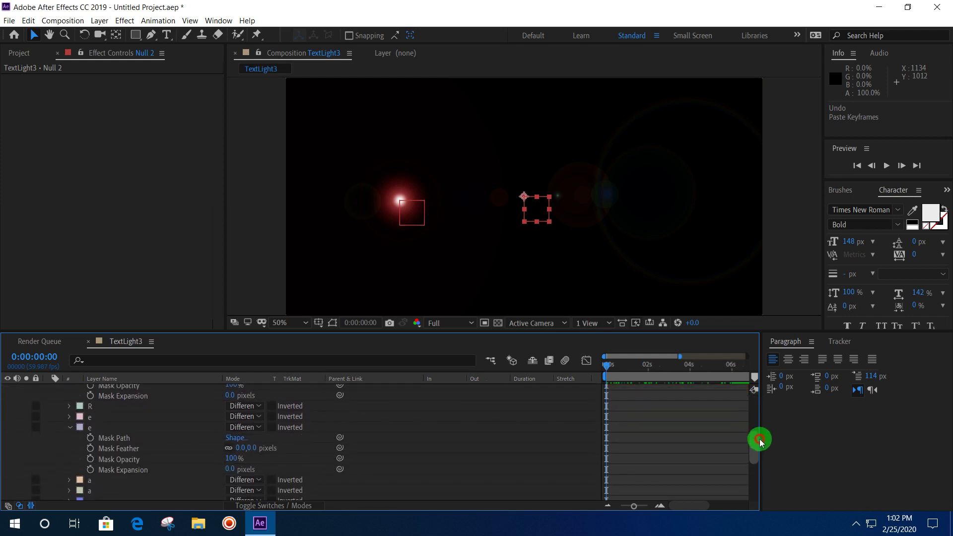
Select the second 'e' mask's Mask Path on the ReanIT2020 Outlines layer
click(67, 419)
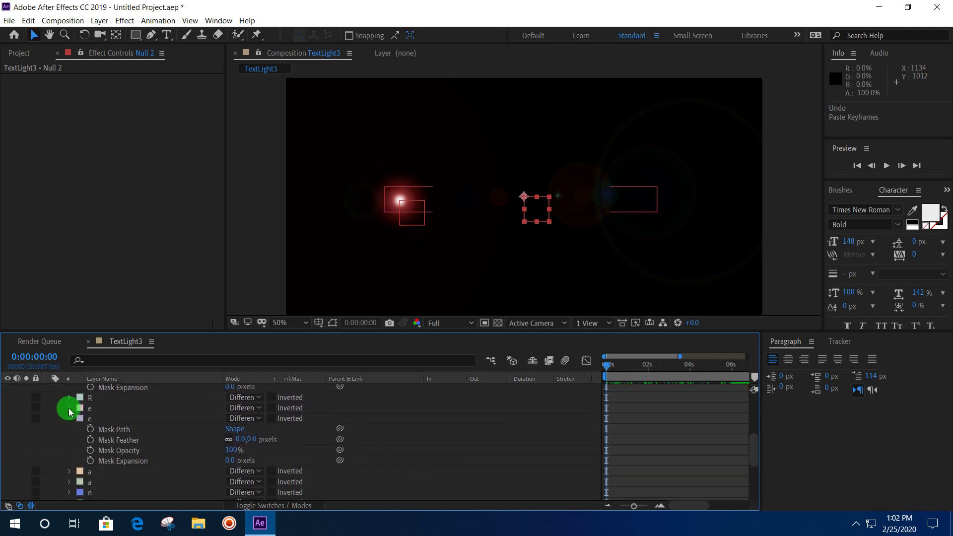
click(69, 408)
click(105, 419)
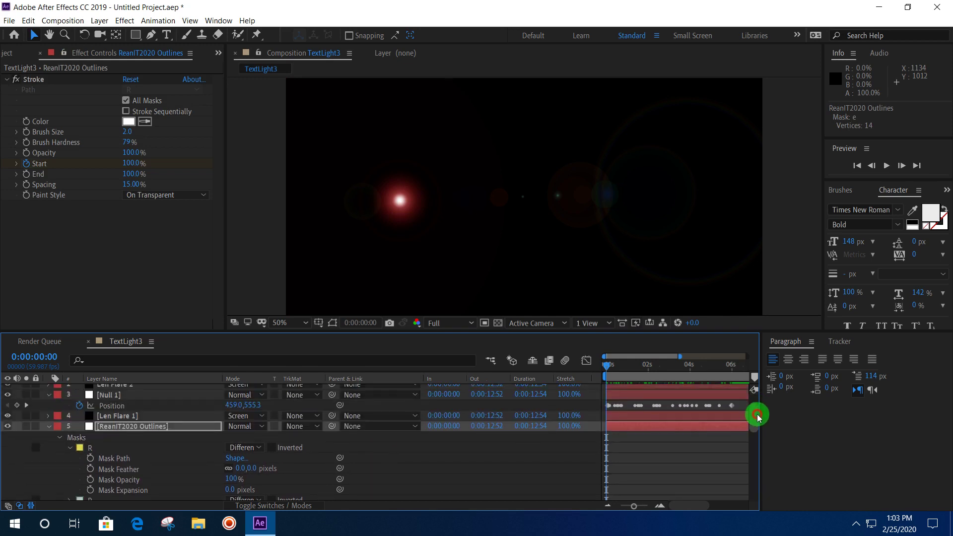
drag(756, 448, 756, 405)
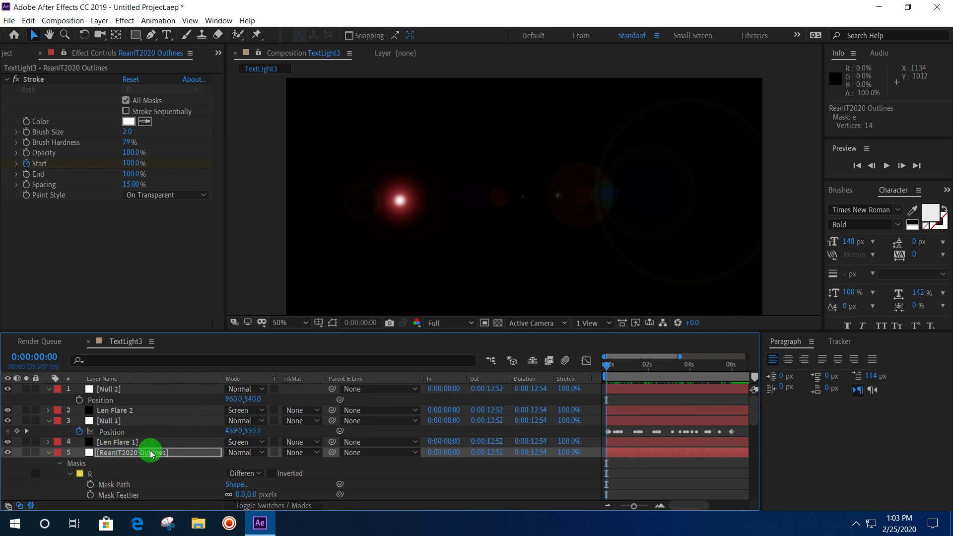
Paste the path keyframes into Null 2's Position, starting at 622.6,538.8 at 0:00:00:00
click(104, 402)
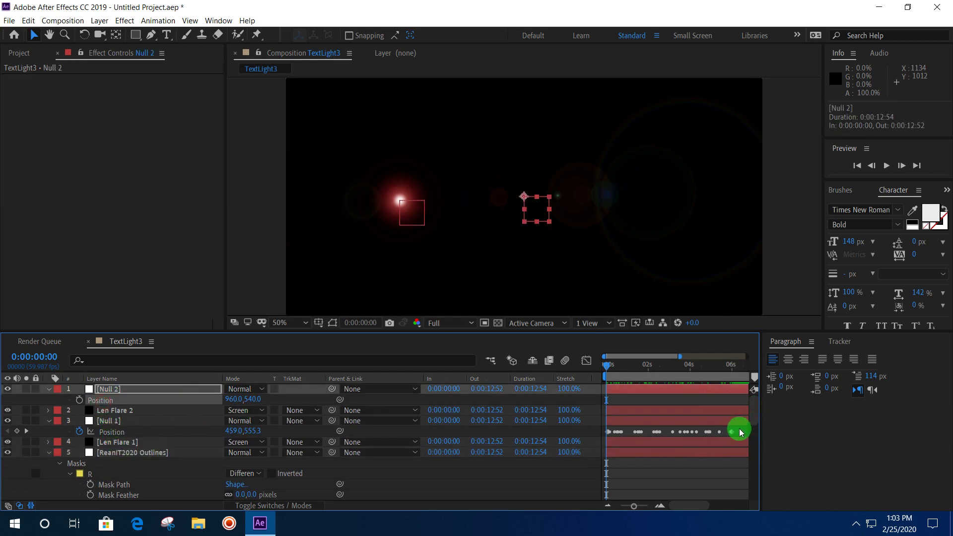
drag(743, 431, 596, 444)
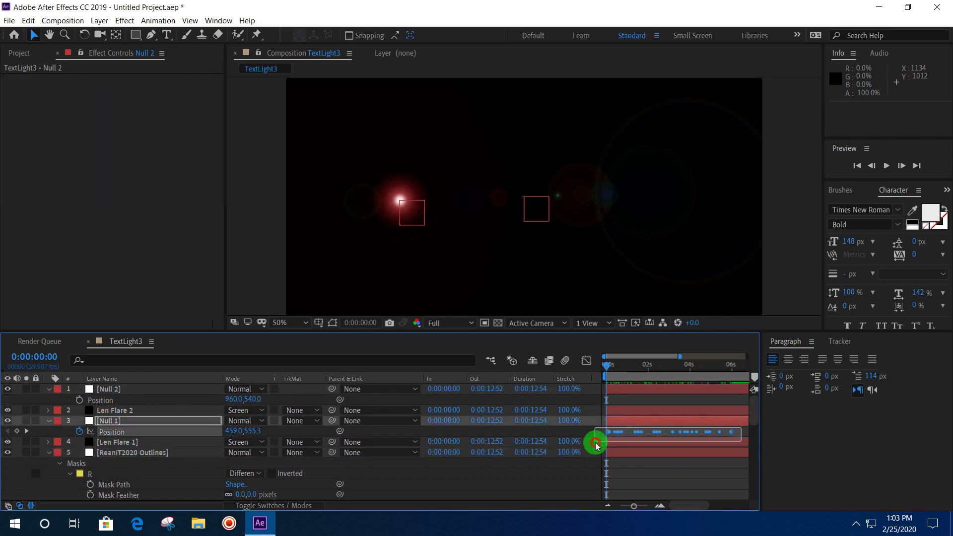
click(613, 404)
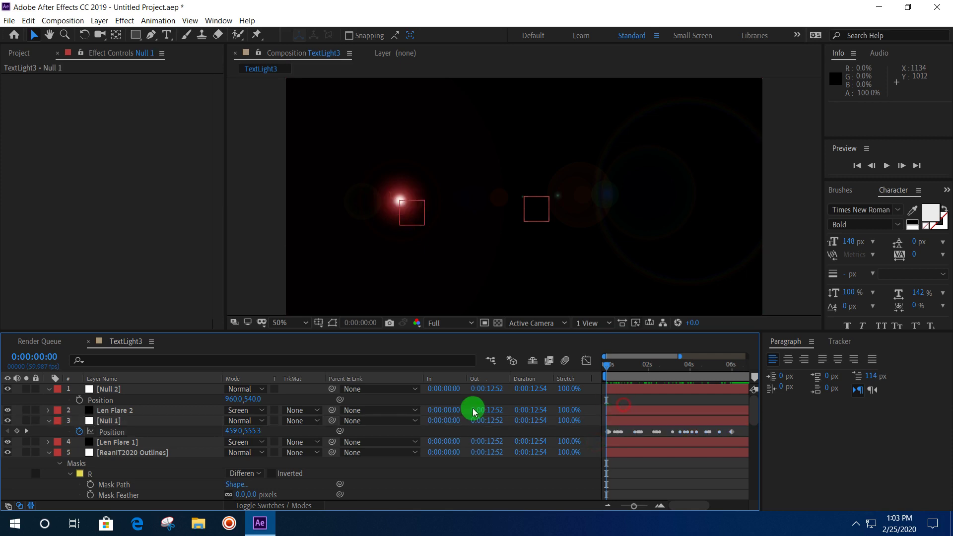
click(117, 401)
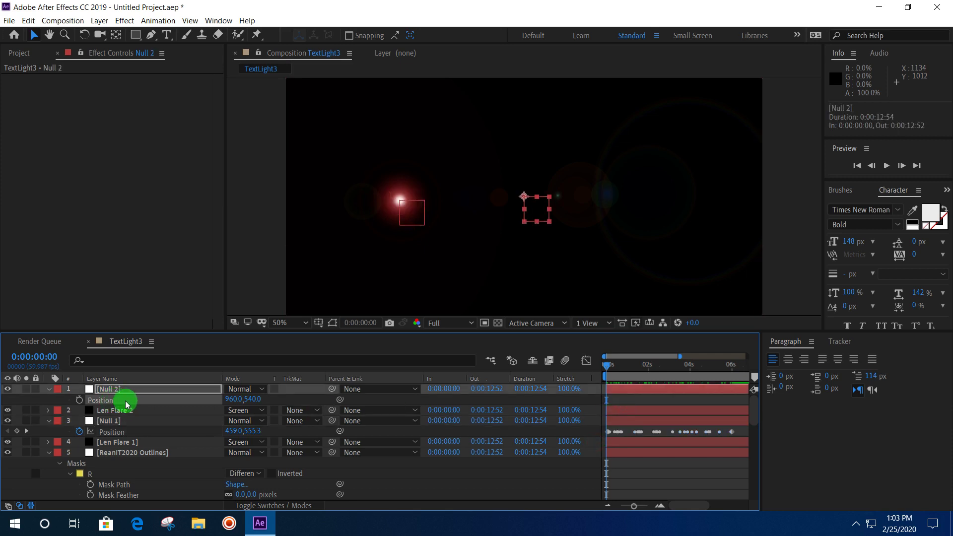
key(ctrl+v)
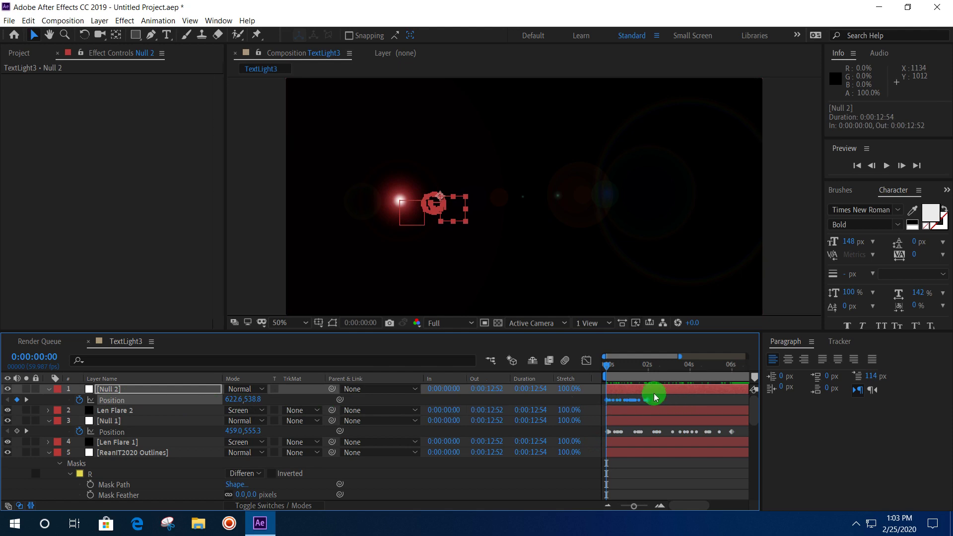
Zoom the timeline out to 10 seconds and stretch Null 2's keyframes to about six seconds
mouse_move(608, 368)
mouse_down()
mouse_move(677, 378)
mouse_move(666, 379)
mouse_up()
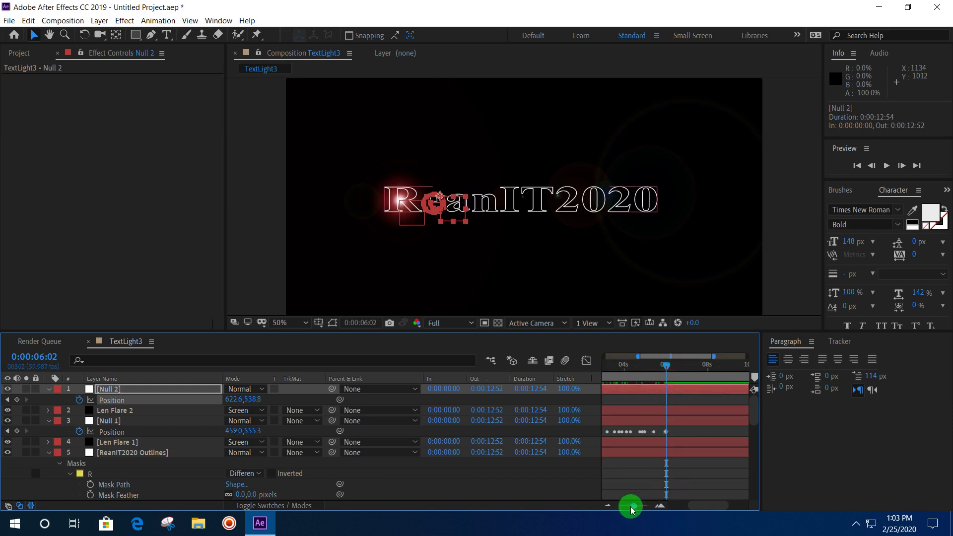
drag(631, 506, 627, 505)
click(639, 401)
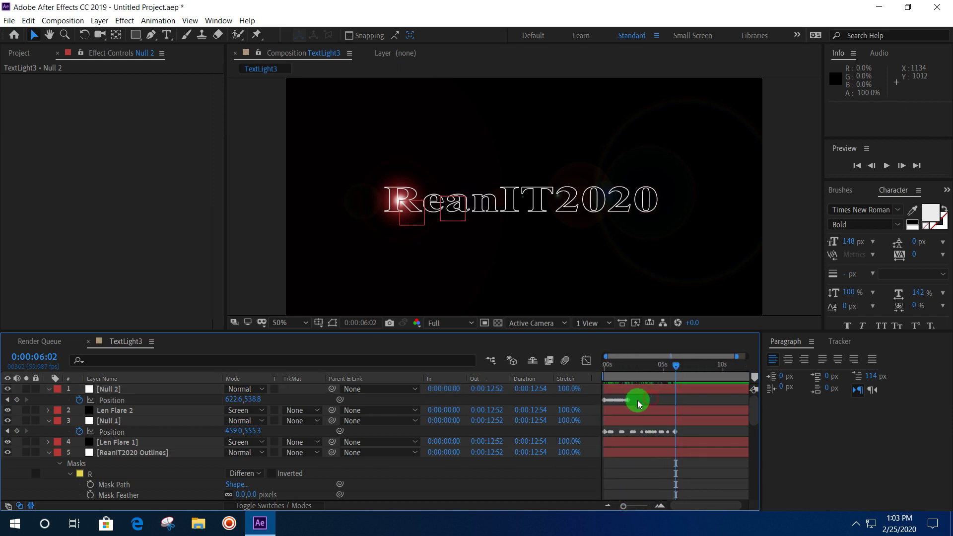
mouse_move(631, 402)
mouse_down()
mouse_move(676, 401)
mouse_move(592, 408)
mouse_up()
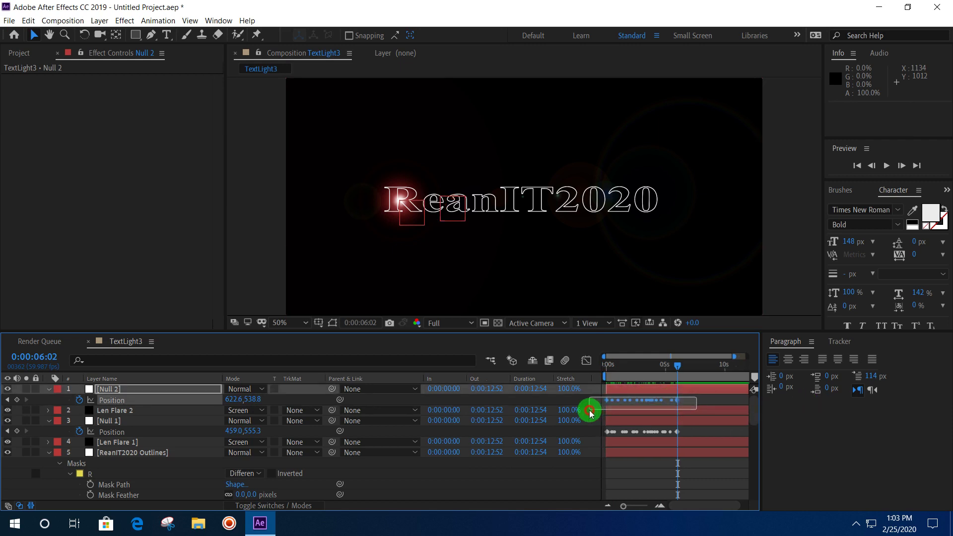
Time-reverse Null 2's Position keyframes with Keyframe Assistant
right_click(647, 401)
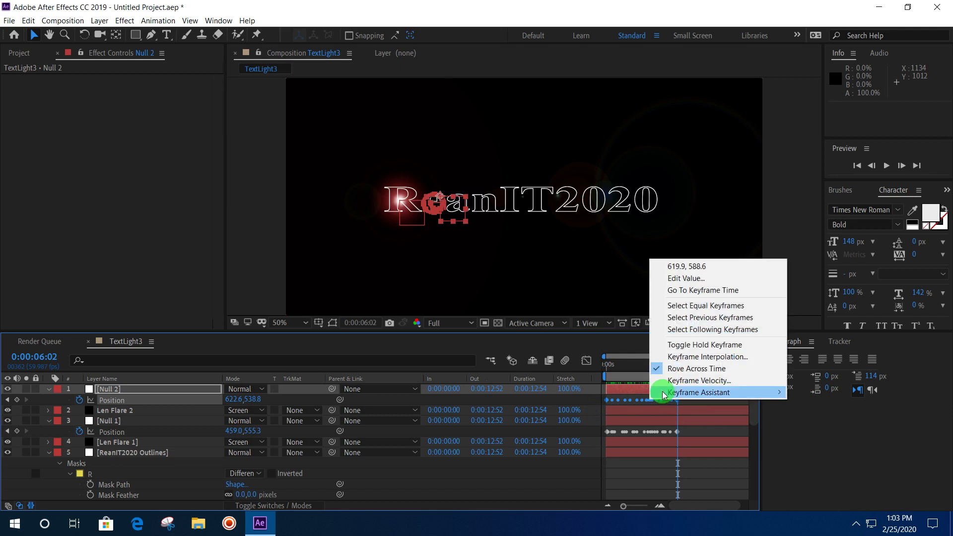
mouse_move(714, 395)
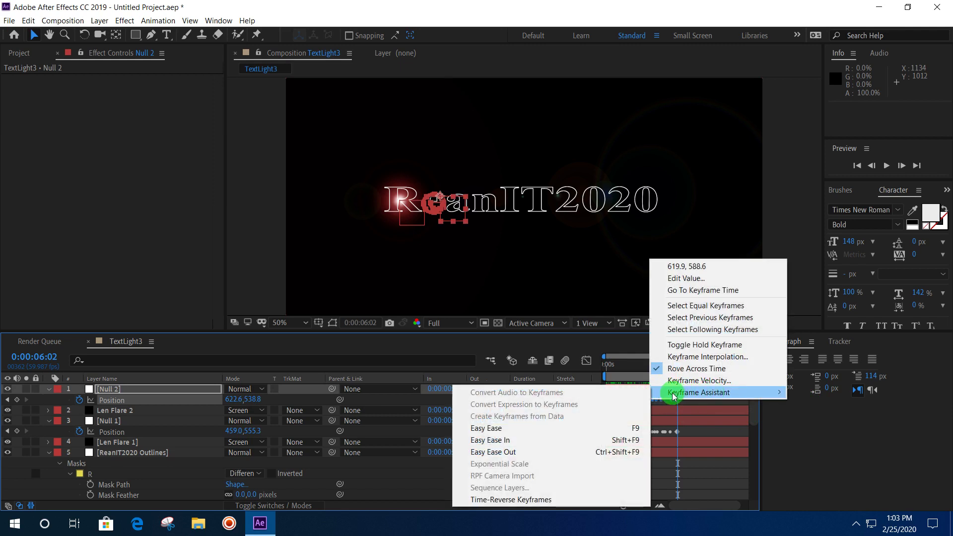
click(556, 501)
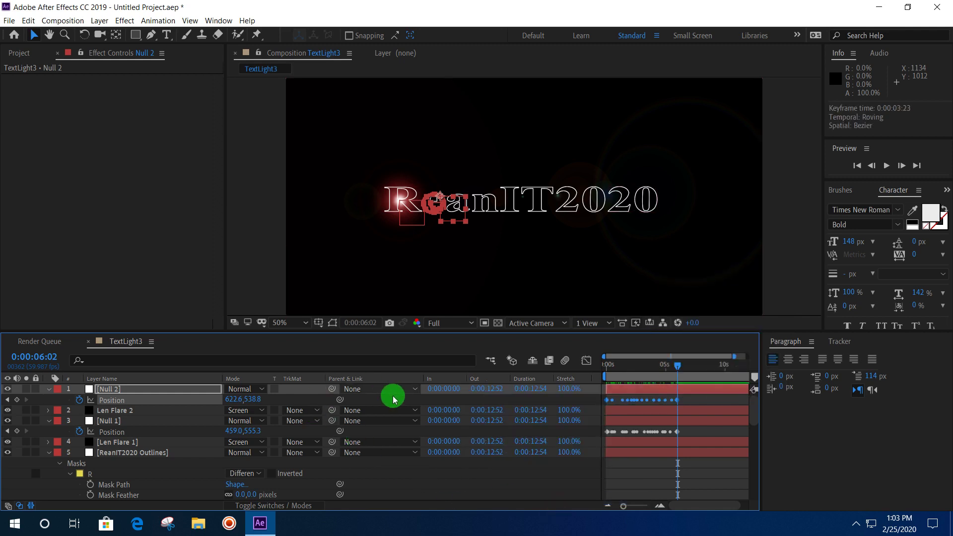
Link Len Flare 2's Lens Flare Flare Center to Null 2's Position and return the playhead to 0
click(116, 410)
click(48, 411)
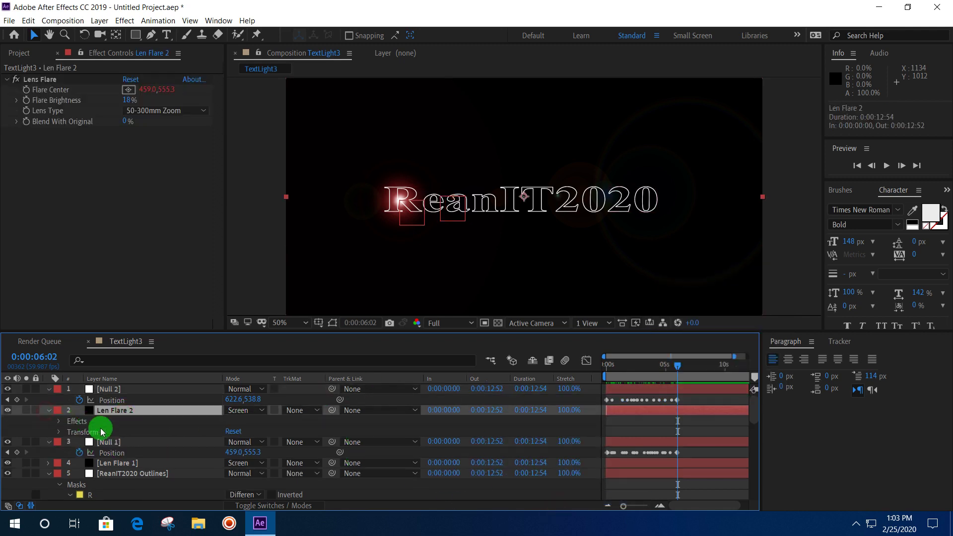
click(62, 421)
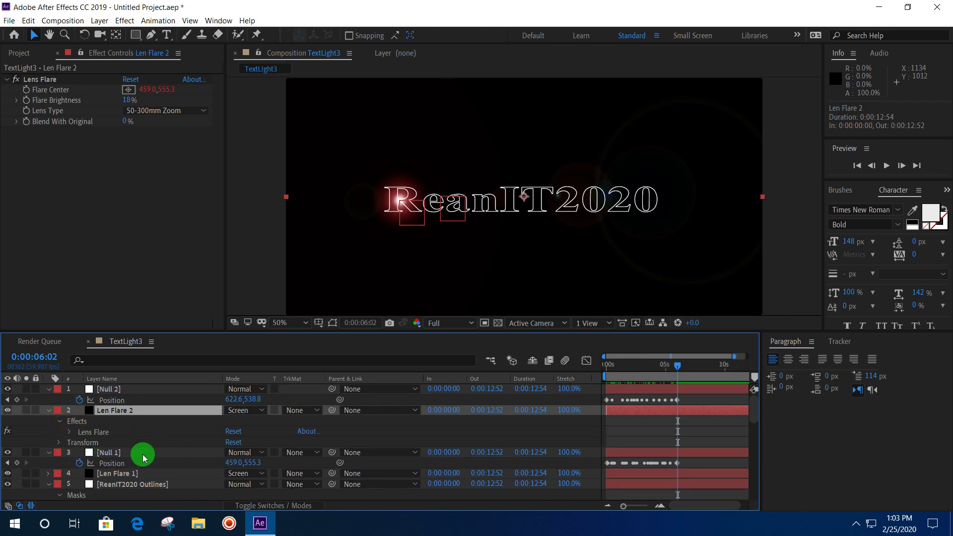
click(70, 432)
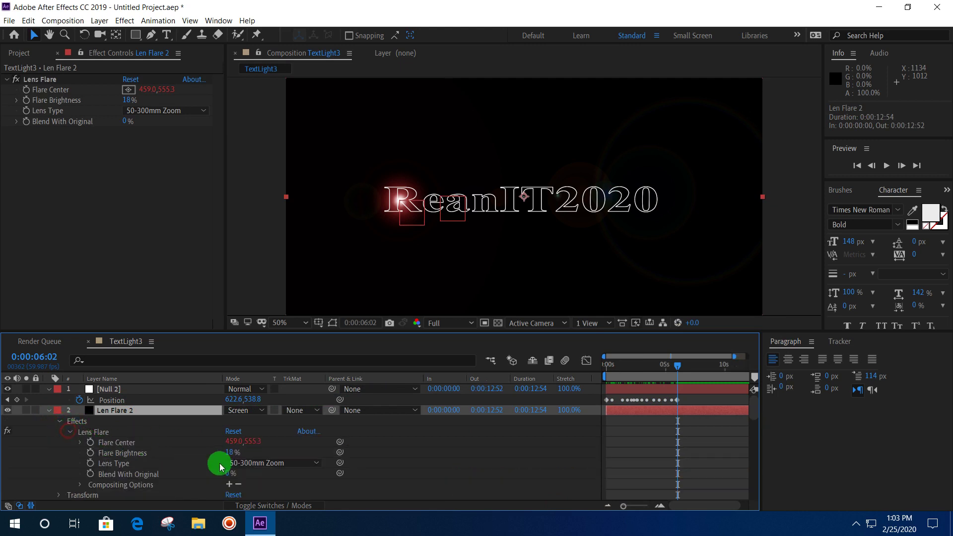
click(139, 442)
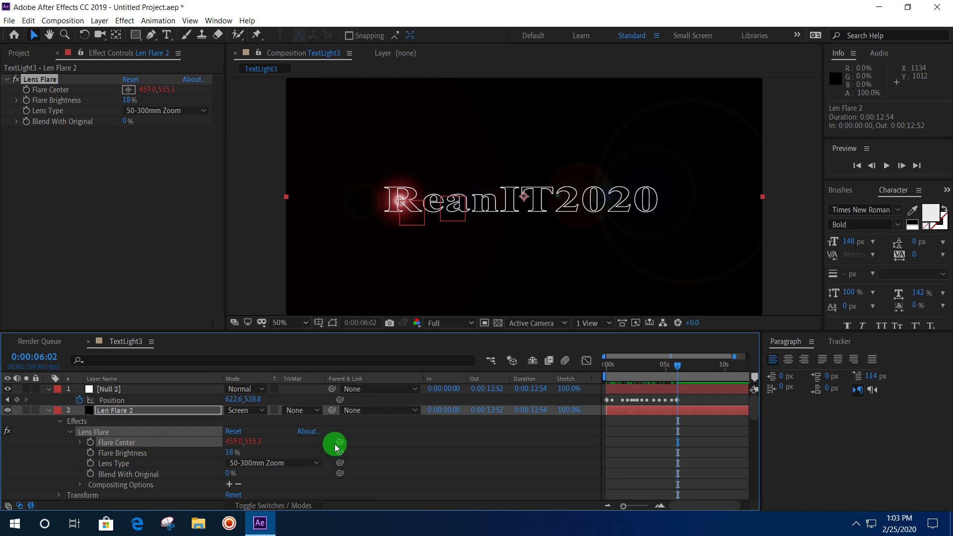
drag(340, 442, 112, 400)
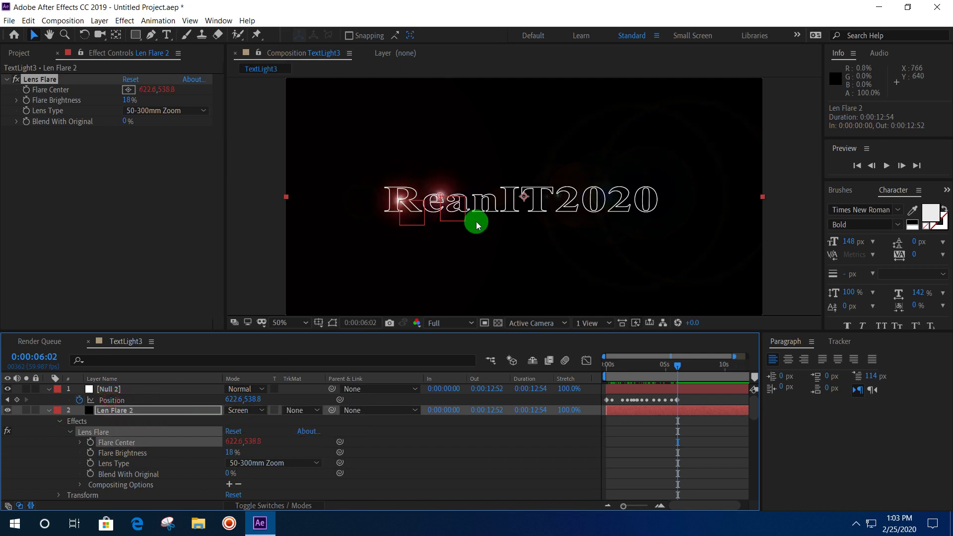
mouse_move(665, 371)
mouse_down()
mouse_move(583, 378)
mouse_move(691, 389)
mouse_up()
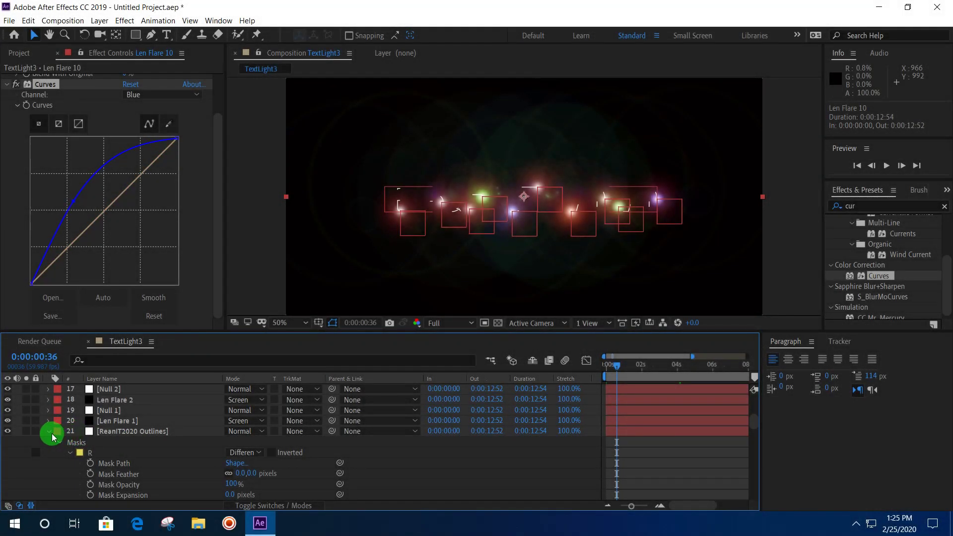
Collapse the ReanIT2020 Outlines masks and the Null 10 and Null 9 properties
click(48, 431)
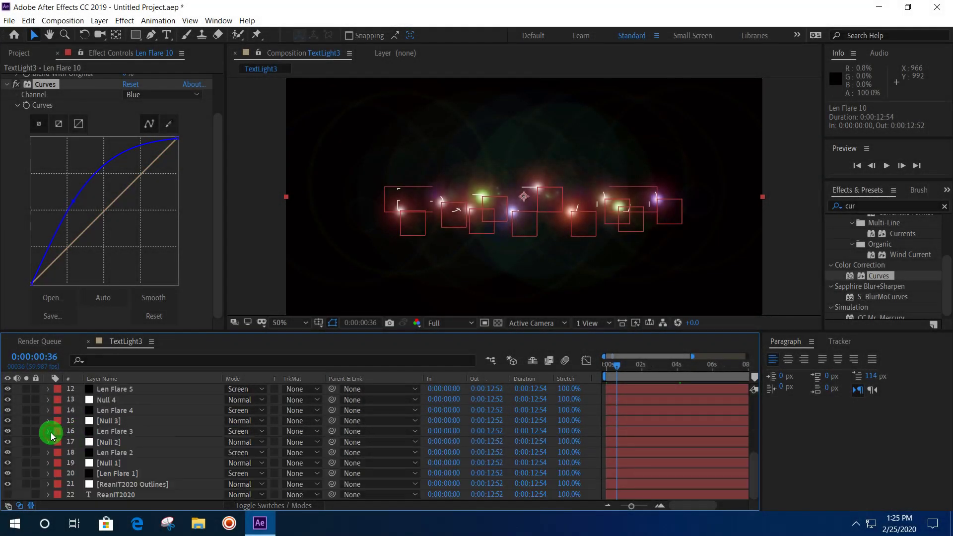
scroll(80, 438, up, 5)
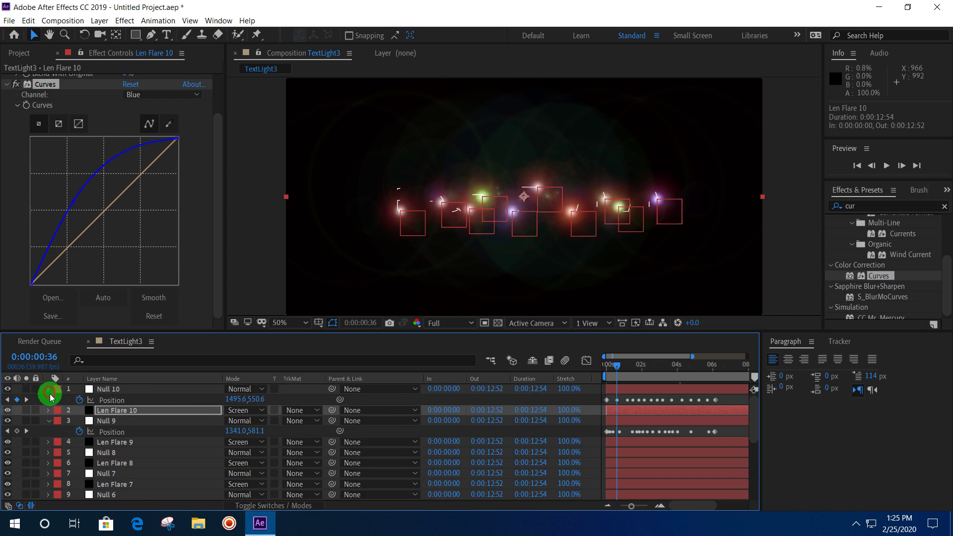
click(48, 390)
click(49, 411)
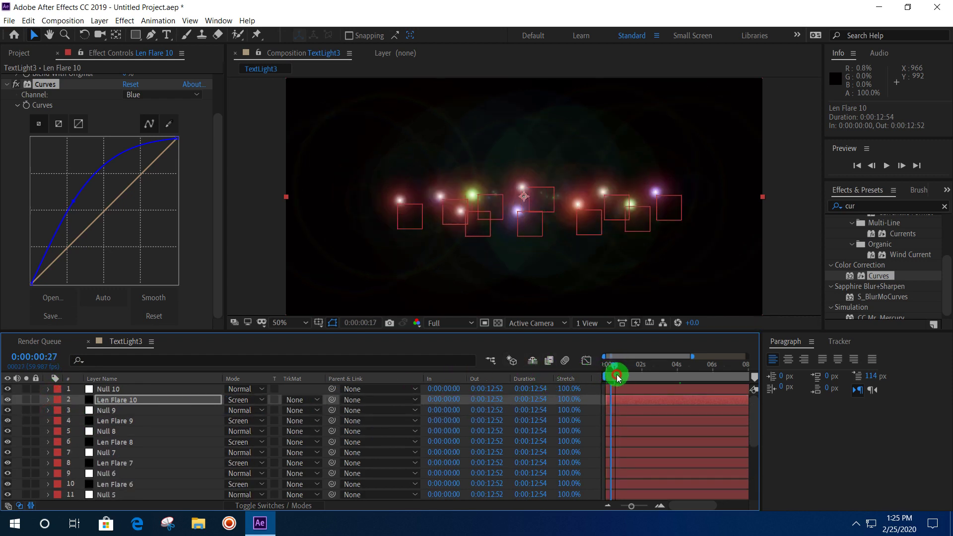
Scrub and play back the ten coloured flares tracing the ReanIT2020 outline
mouse_move(617, 370)
mouse_down()
mouse_move(720, 397)
mouse_move(711, 392)
mouse_up()
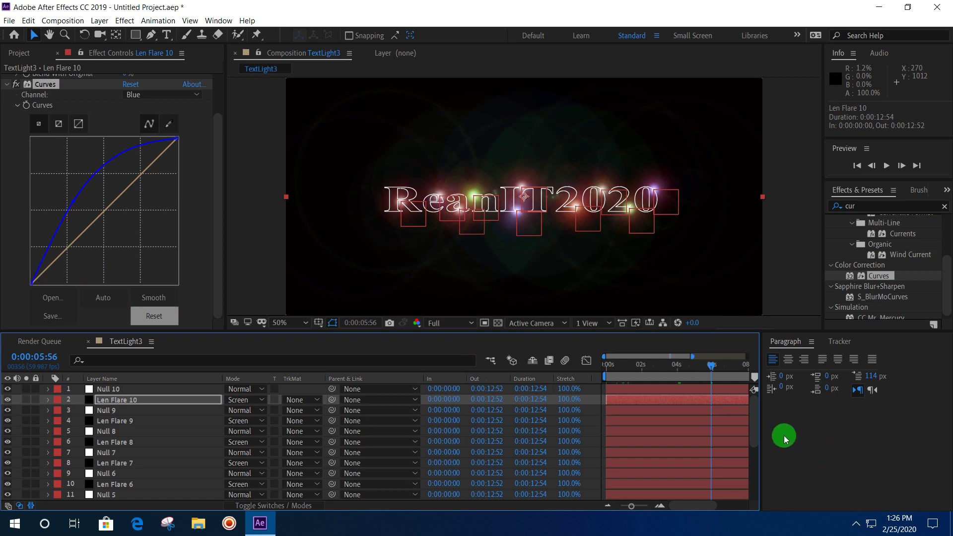
drag(757, 424, 753, 494)
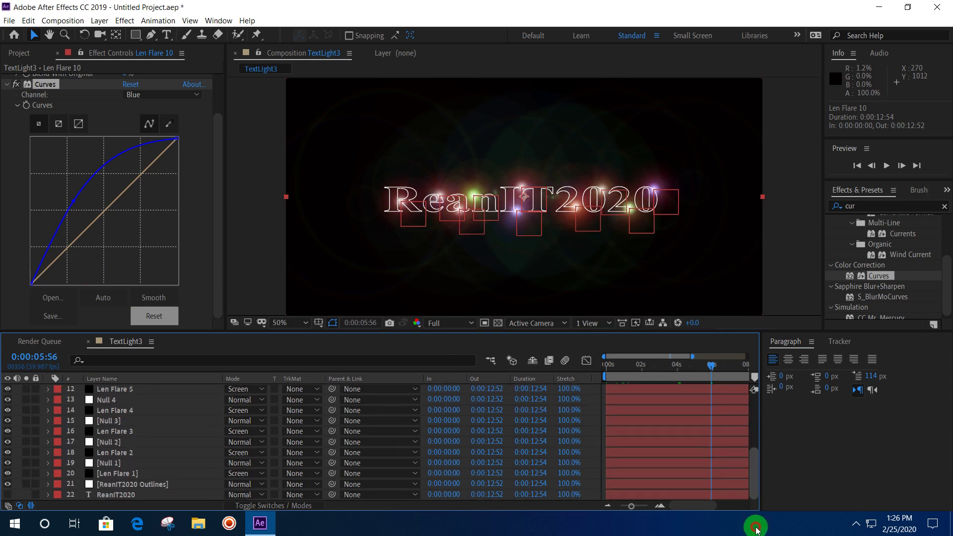
key(Return)
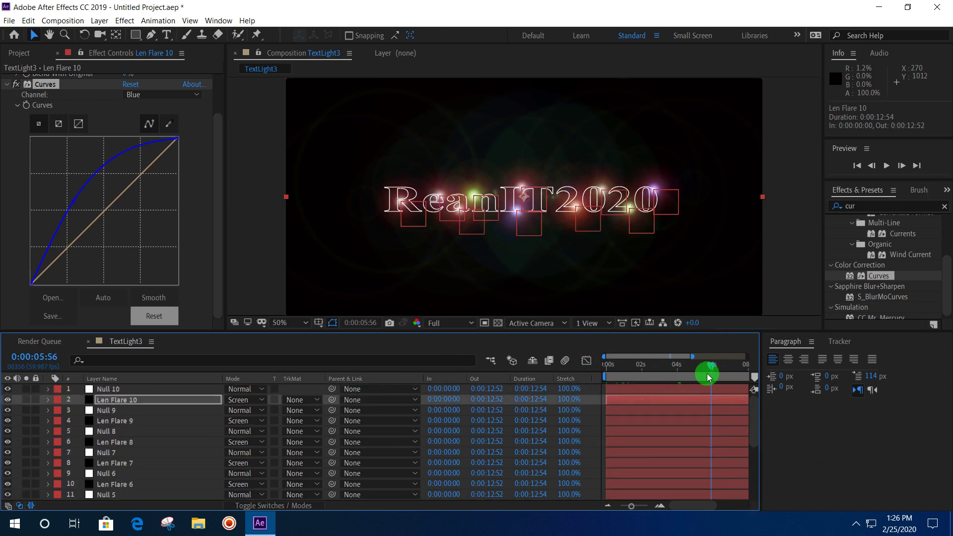